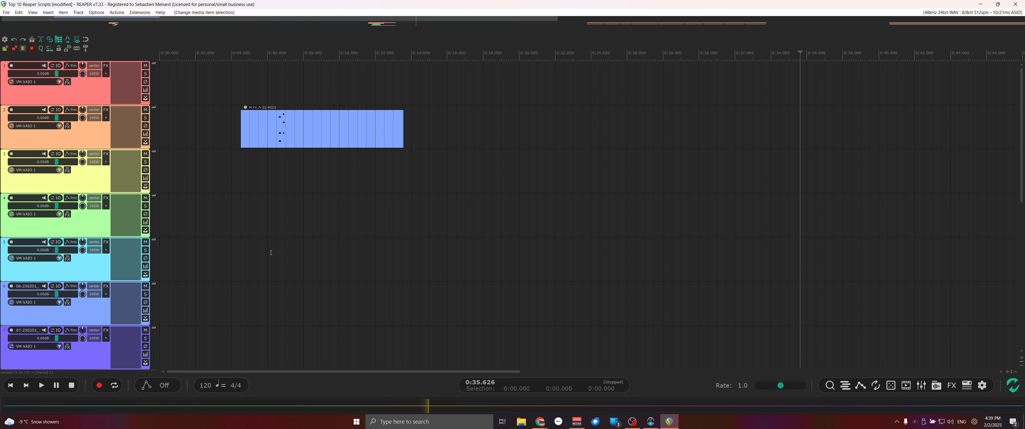
Open ReaLauncher and browse its project templates, track templates, projects and recent projects lists.
click(286, 264)
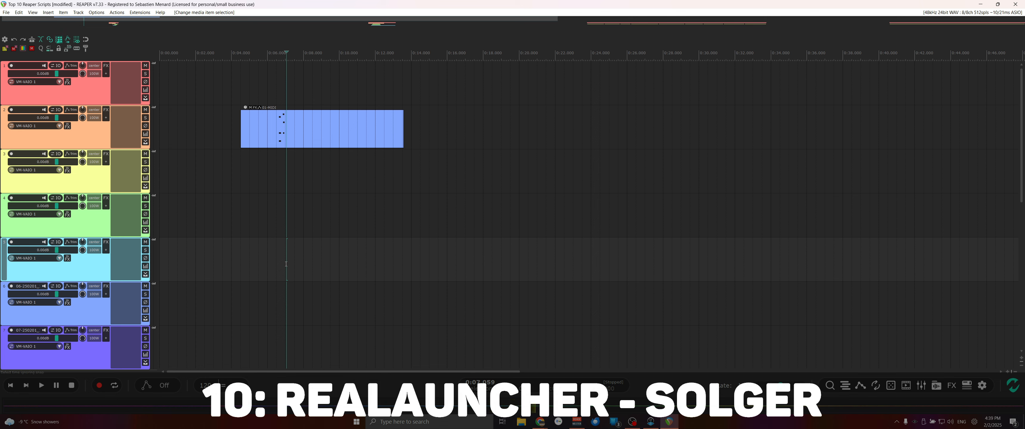
key(ctrl+o)
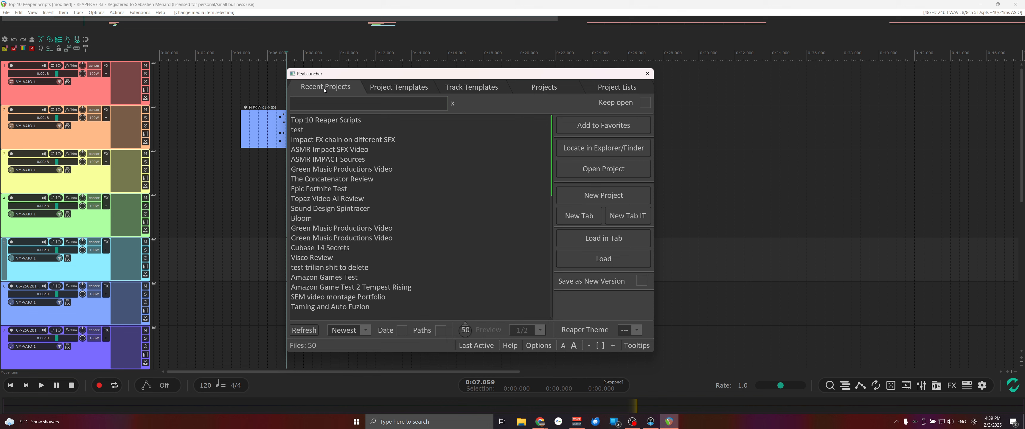
click(382, 87)
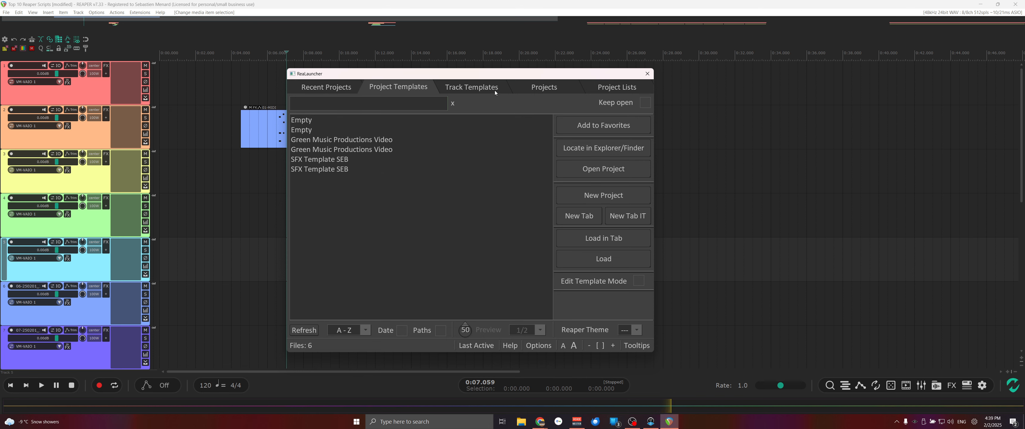
click(471, 88)
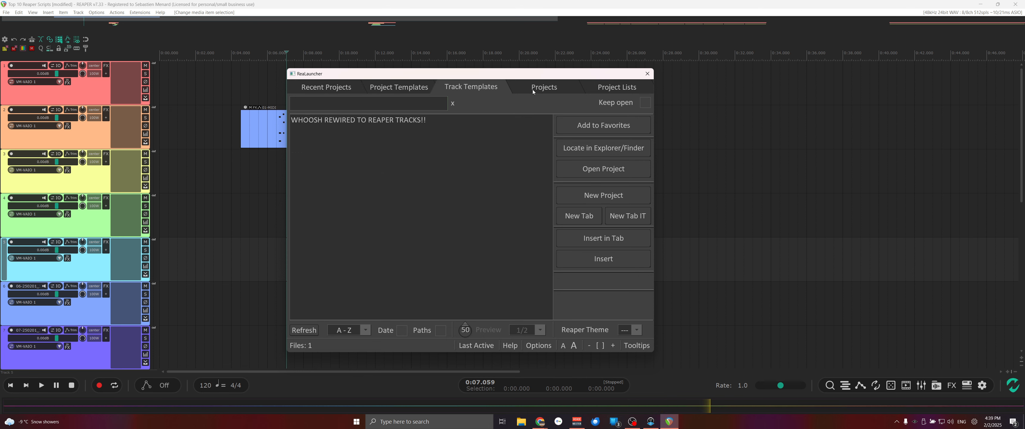
click(535, 88)
click(325, 87)
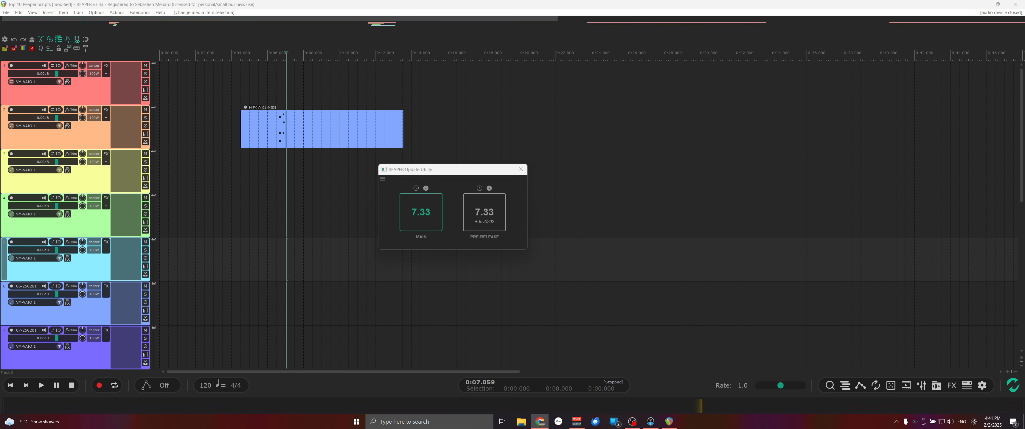
Show the list of earlier main releases in the REAPER Update Utility and dismiss it.
drag(1023, 159, 745, 427)
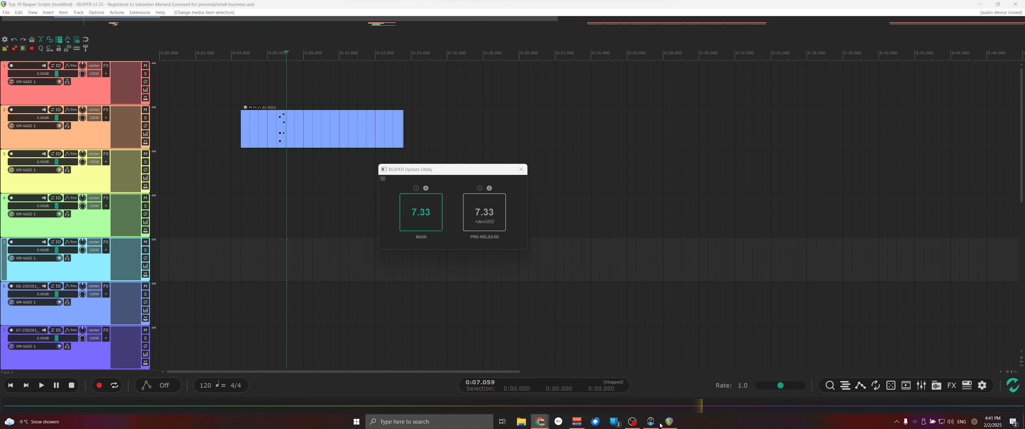
click(417, 189)
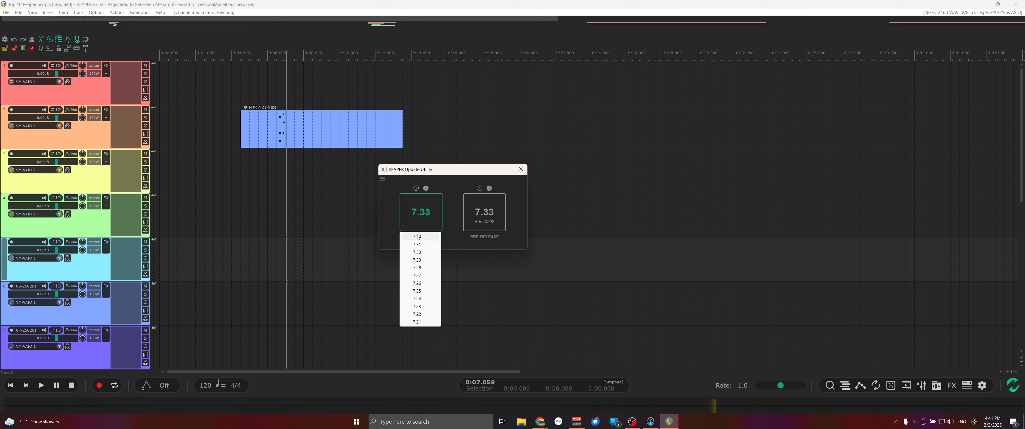
click(450, 207)
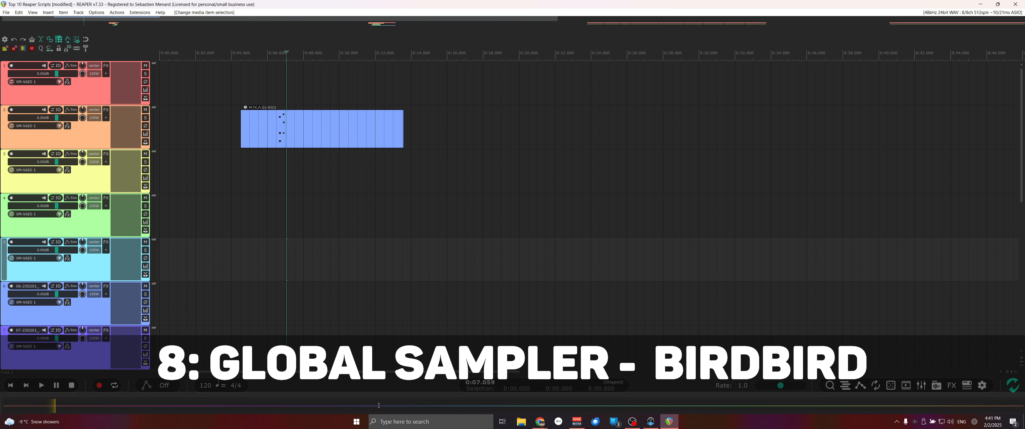
Play back the layered whoosh items on the lower tracks and paste the captured audio further along the green track.
scroll(489, 305, down, 5)
scroll(398, 311, up, 4)
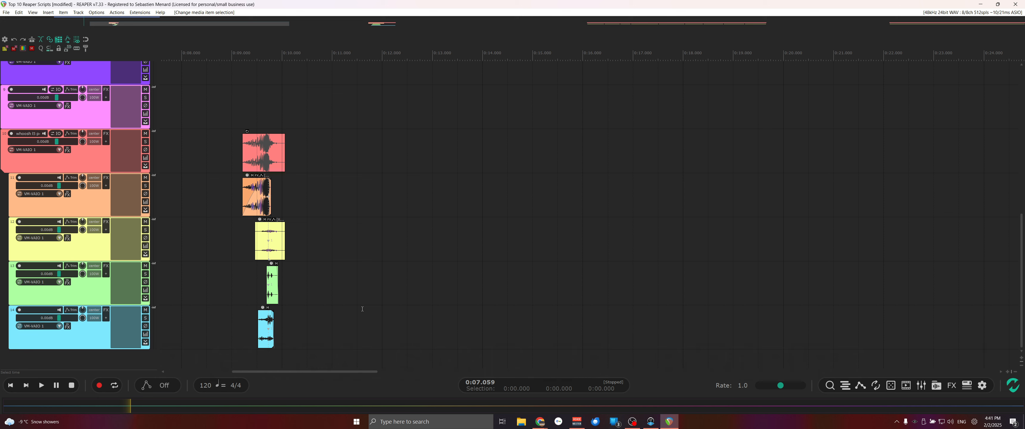
click(243, 272)
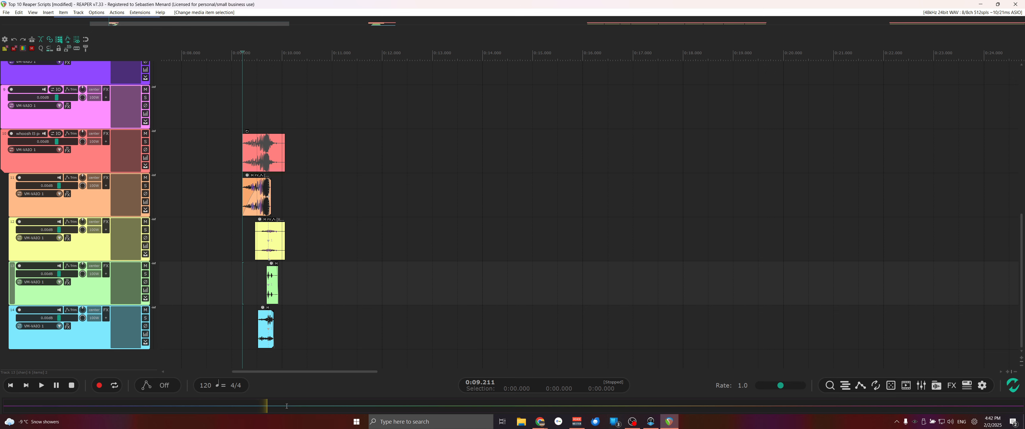
key(space)
key(space)
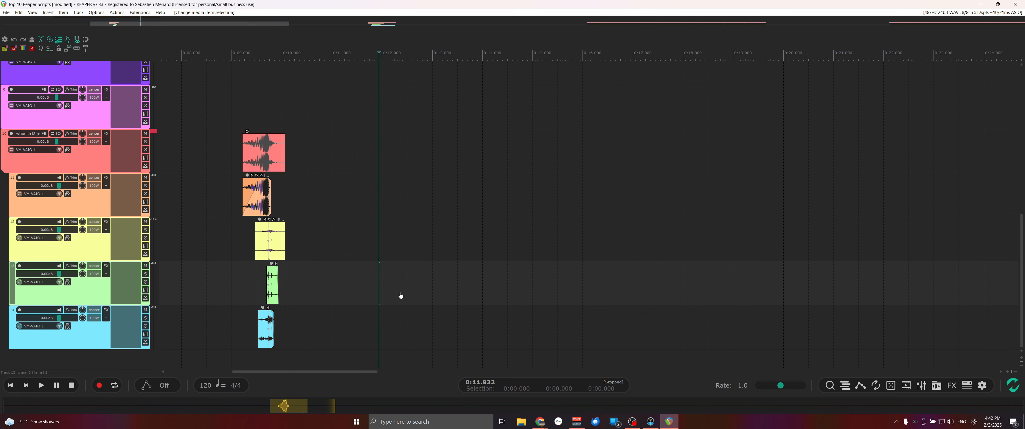
click(475, 276)
key(ctrl+v)
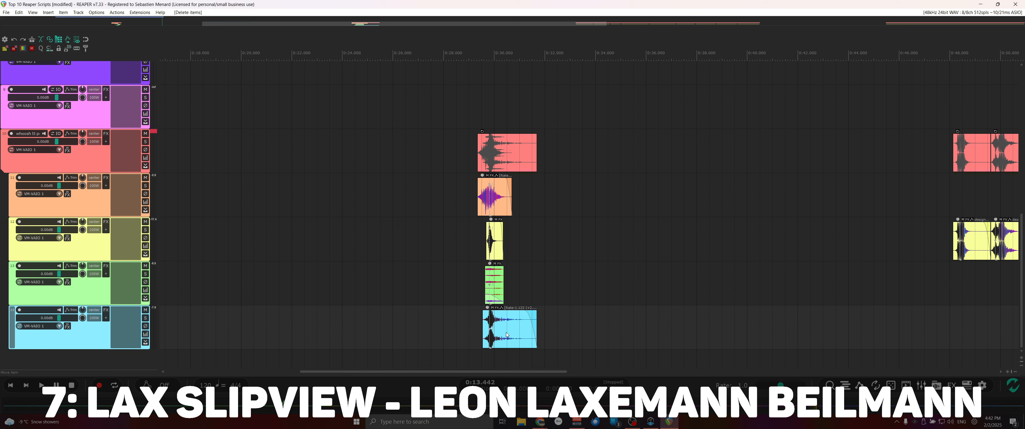
Slip the audio content inside the blue item on the lowest track without moving the item's edges.
drag(502, 336, 505, 339)
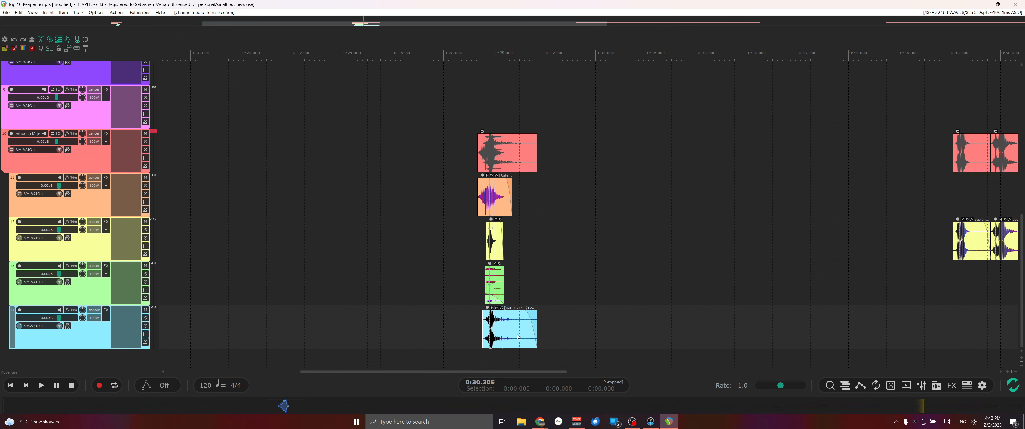
mouse_move(522, 337)
mouse_down()
mouse_move(532, 339)
mouse_move(524, 341)
mouse_up()
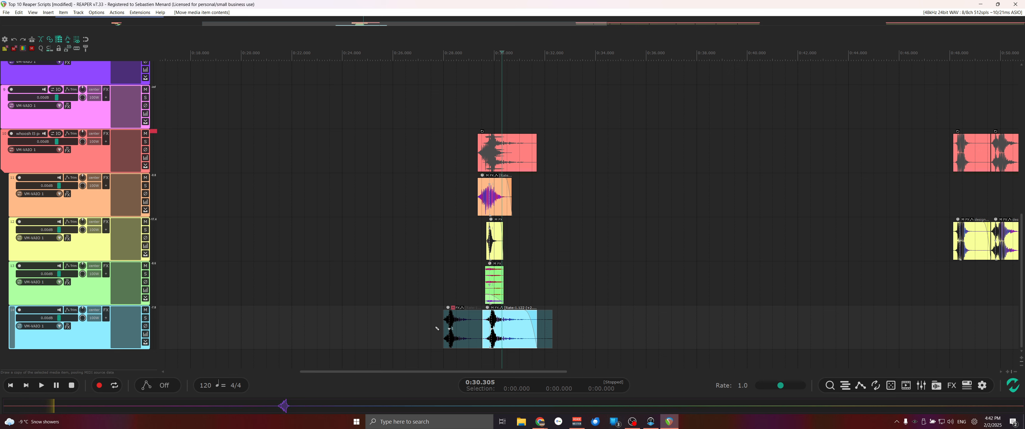
drag(490, 332, 473, 342)
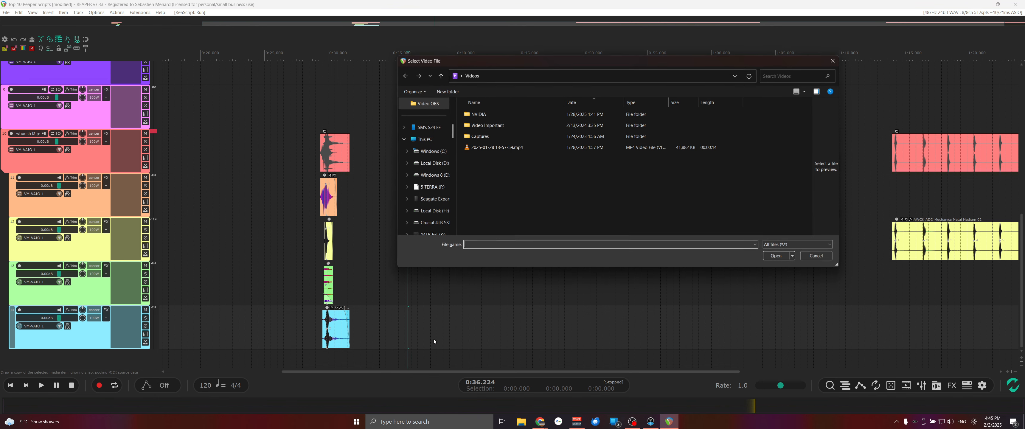
click(437, 163)
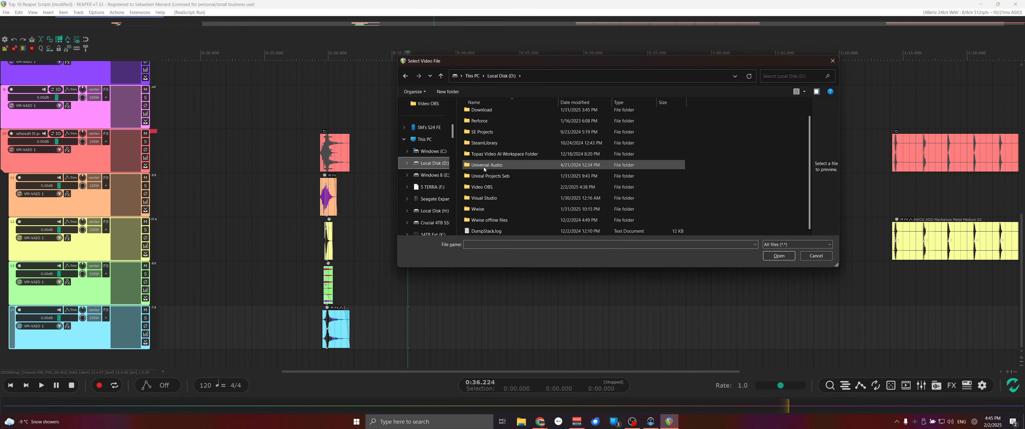
click(490, 189)
double_click(490, 189)
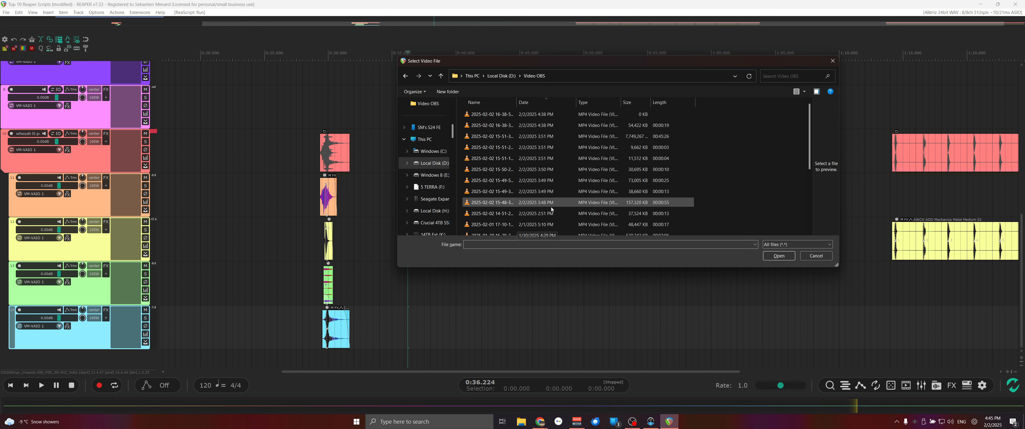
double_click(500, 225)
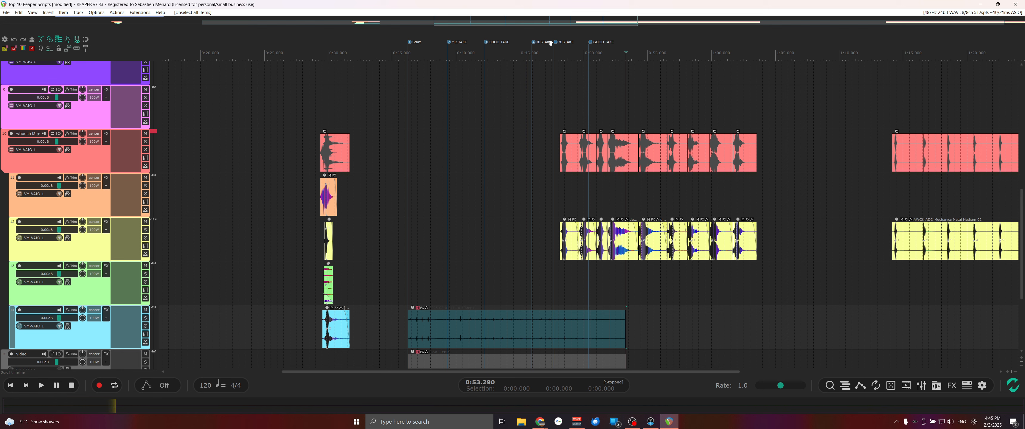
scroll(568, 84, down, 3)
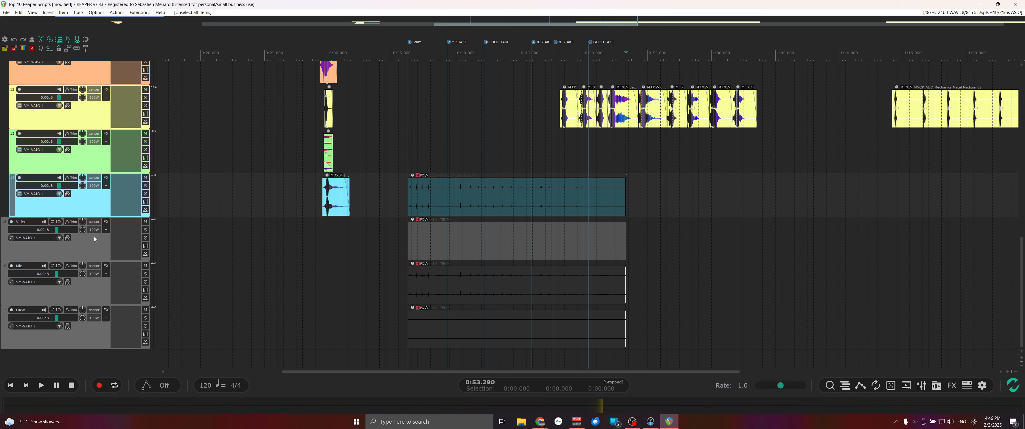
click(85, 332)
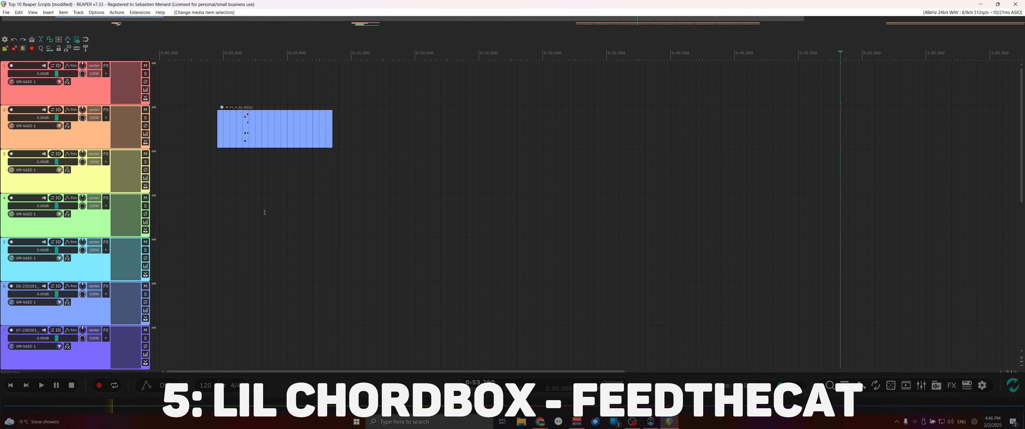
Open the MIDI item on the second track for note editing and select the notes of its first and second chords in turn.
double_click(285, 141)
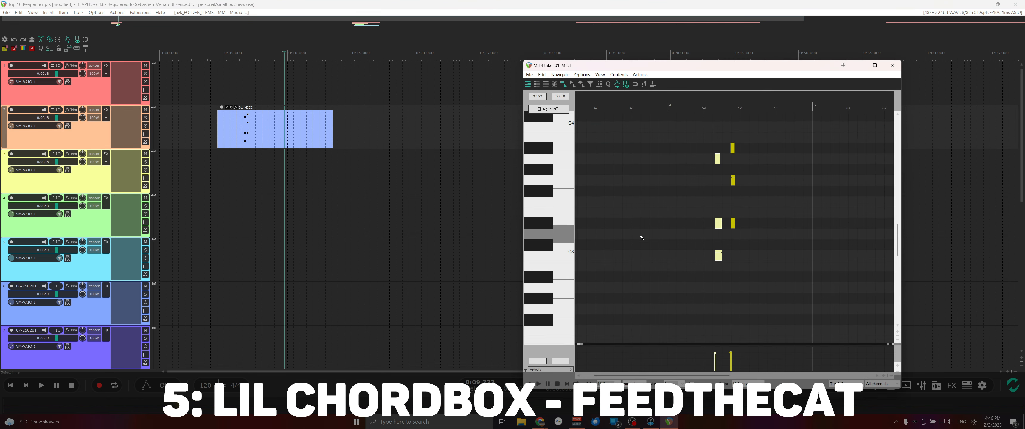
drag(681, 143, 727, 284)
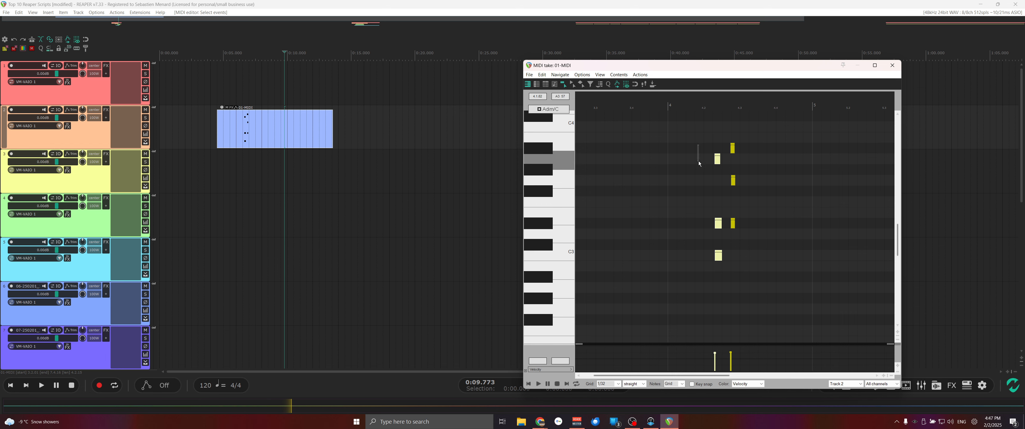
drag(698, 146, 724, 283)
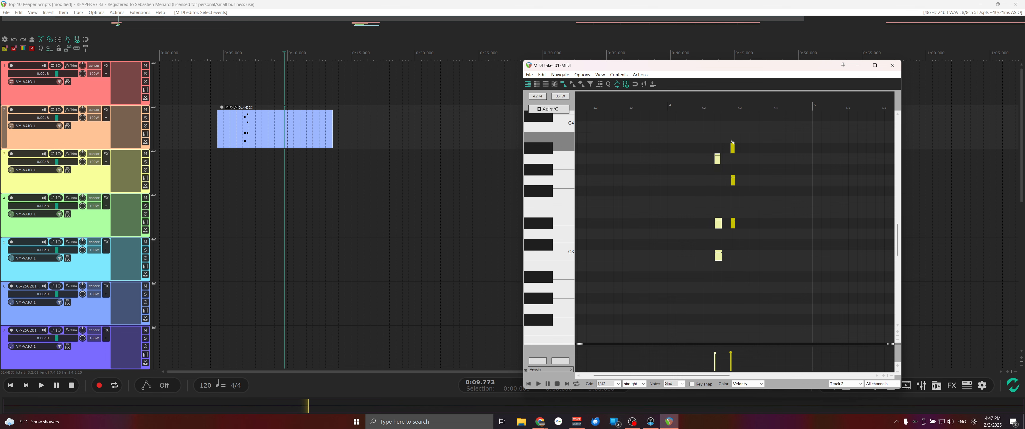
click(734, 109)
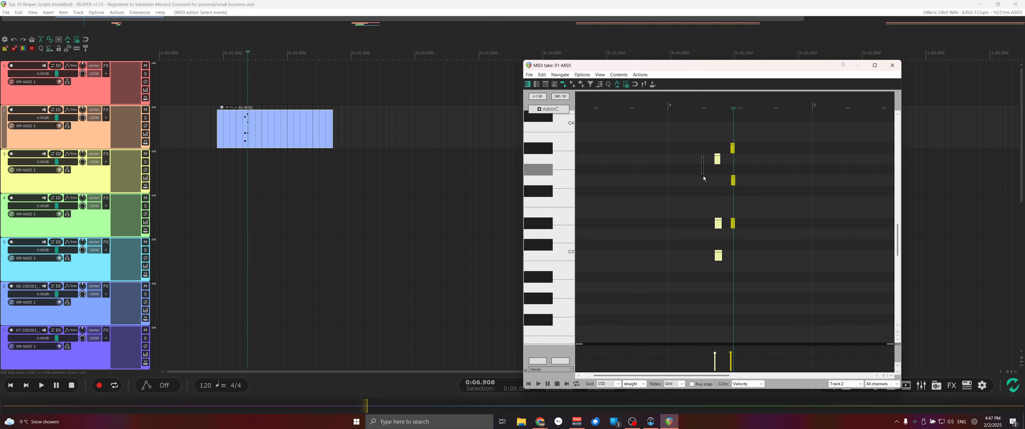
drag(702, 156, 727, 264)
drag(759, 138, 727, 250)
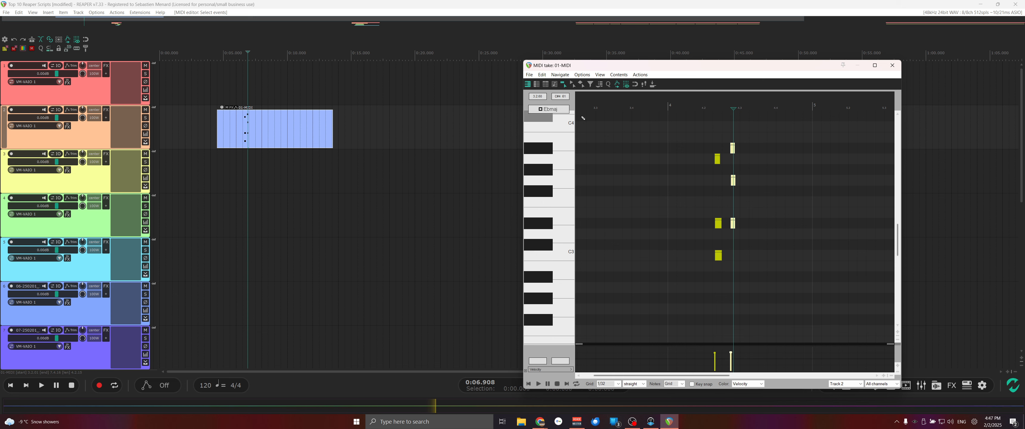
Export the detected chords of the MIDI item as a chord track.
right_click(548, 110)
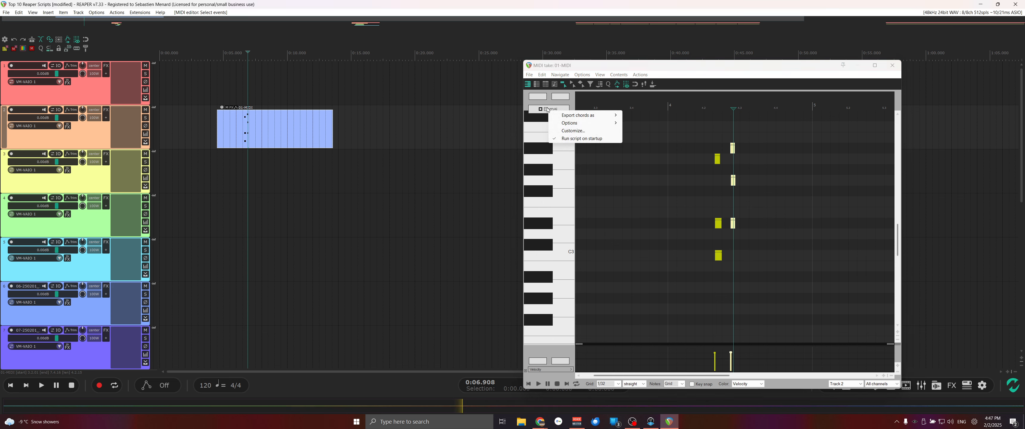
mouse_move(597, 115)
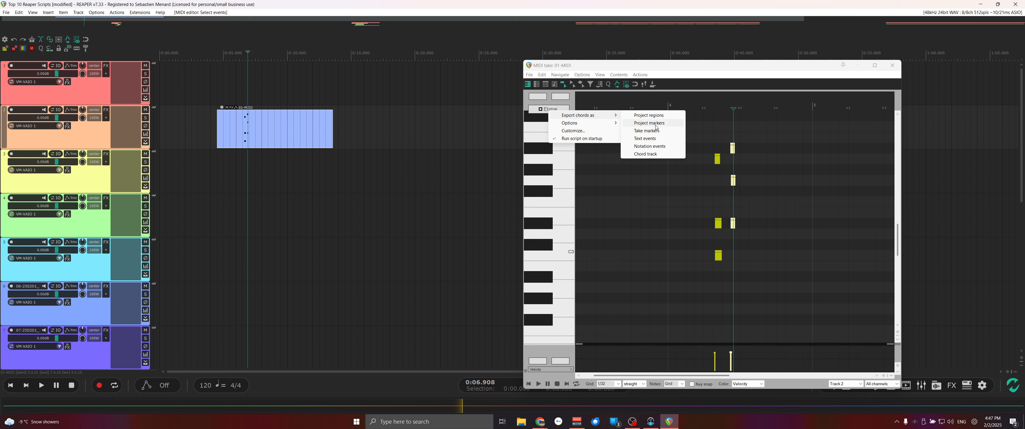
click(648, 154)
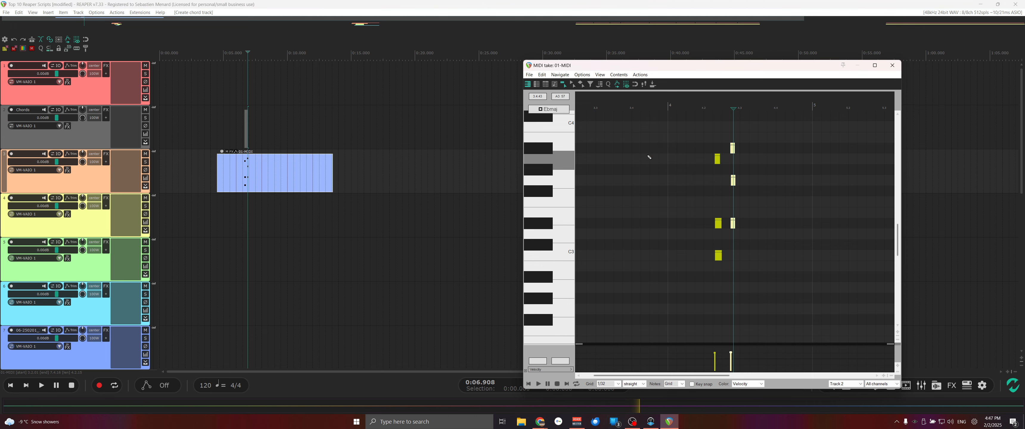
Examine the chord labels on the Chords track against the notes of the MIDI item at close range.
click(243, 217)
scroll(276, 133, up, 10)
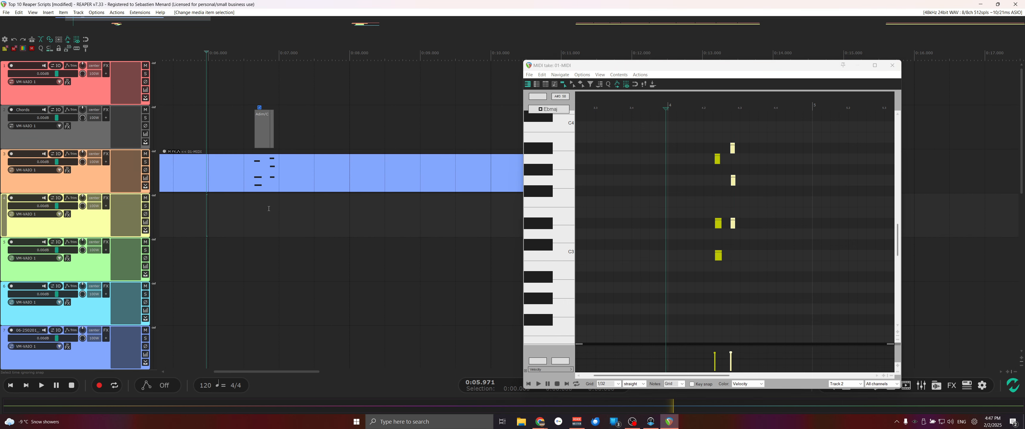
scroll(278, 136, down, 3)
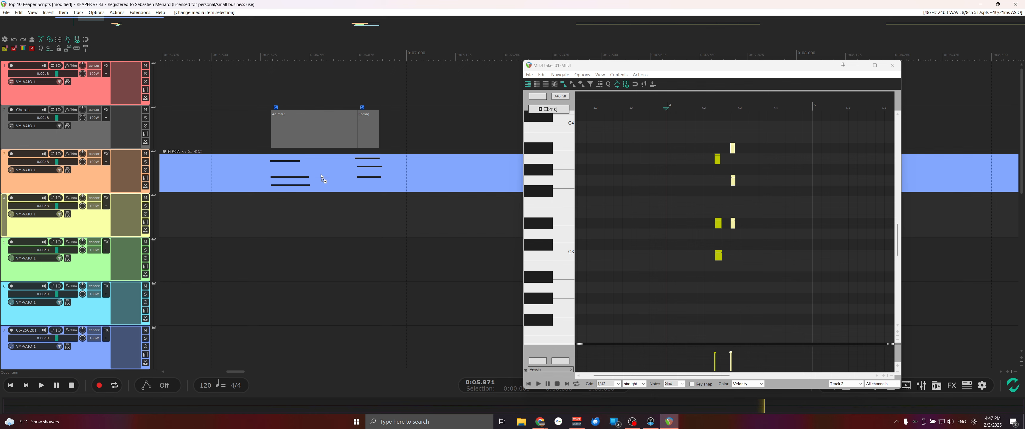
scroll(320, 142, down, 3)
scroll(319, 142, up, 5)
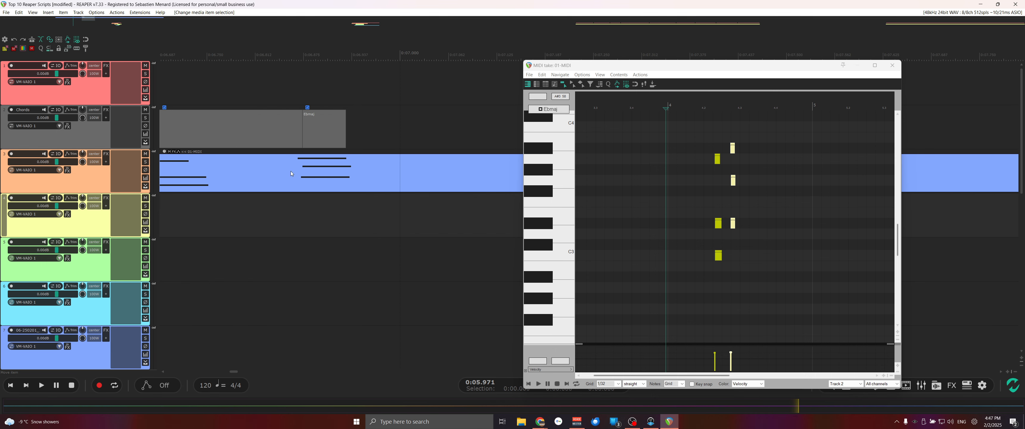
scroll(291, 172, down, 1)
scroll(309, 149, left, 2)
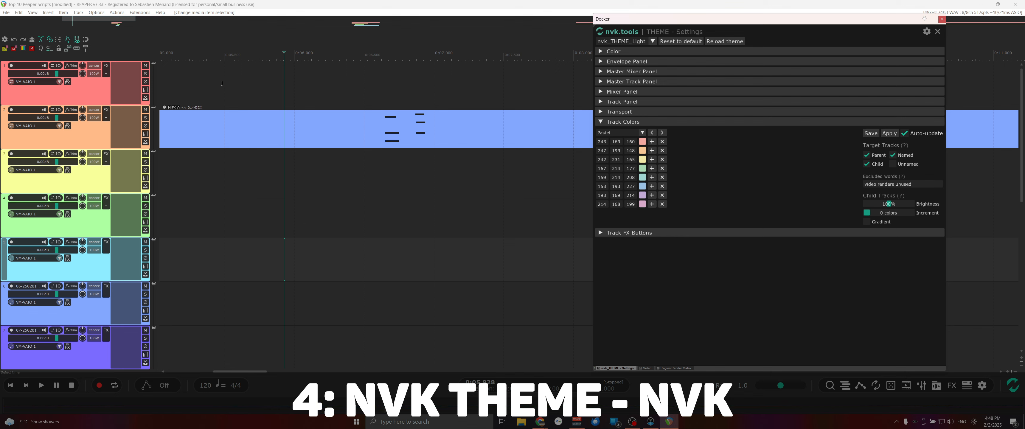
Move the theme settings window to the middle of the arrange view and examine the available track color palettes.
click(227, 217)
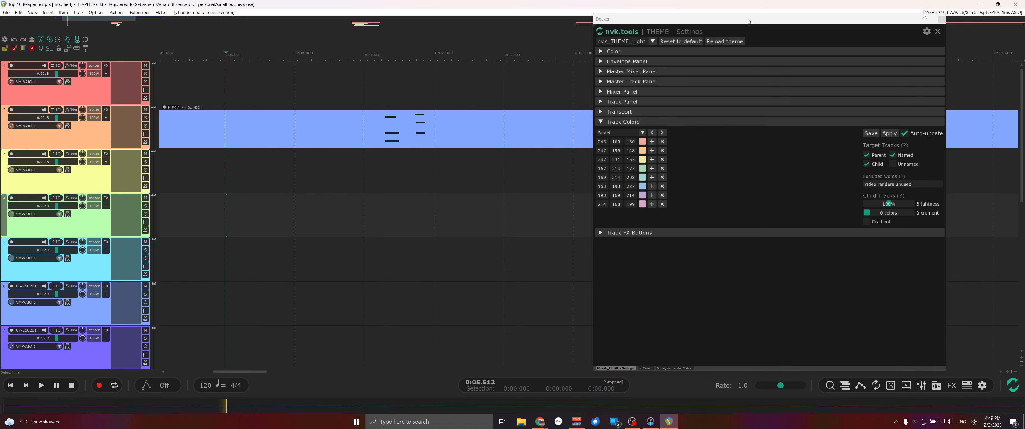
drag(749, 19, 522, 53)
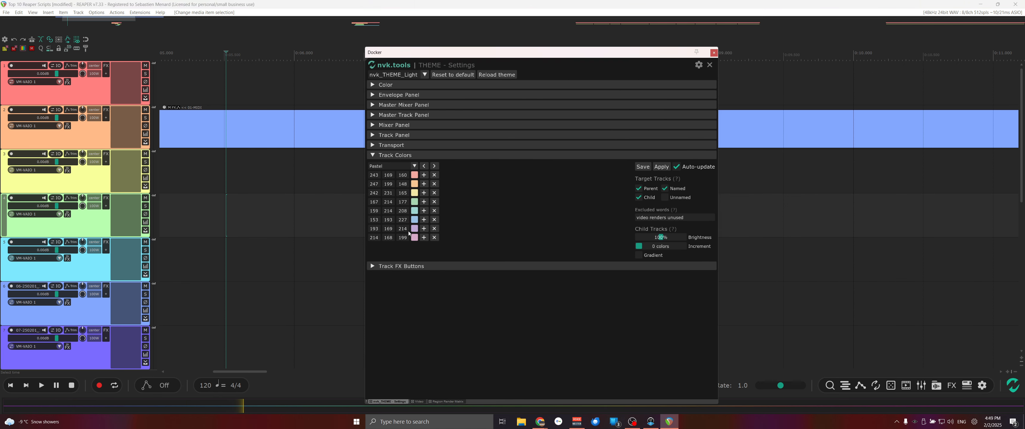
click(414, 166)
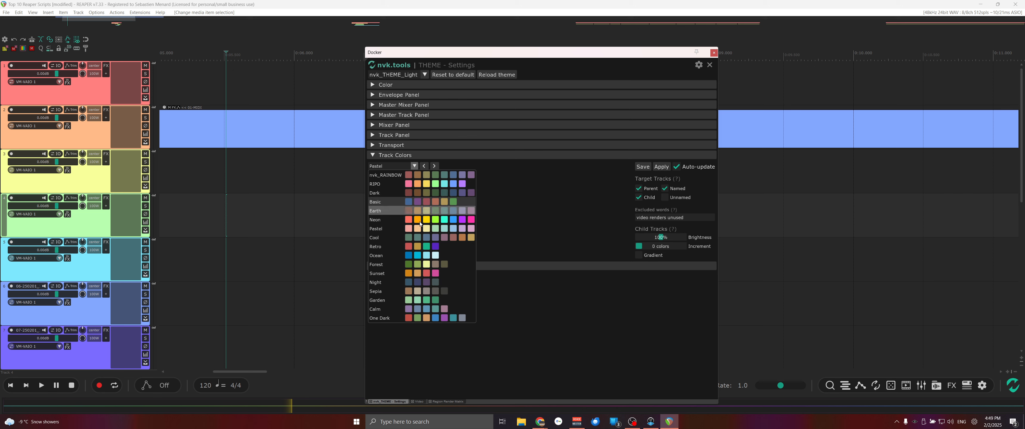
click(448, 359)
Set the track panel's FX insert width to 104 and switch Mute/solo on right off and back on.
click(394, 135)
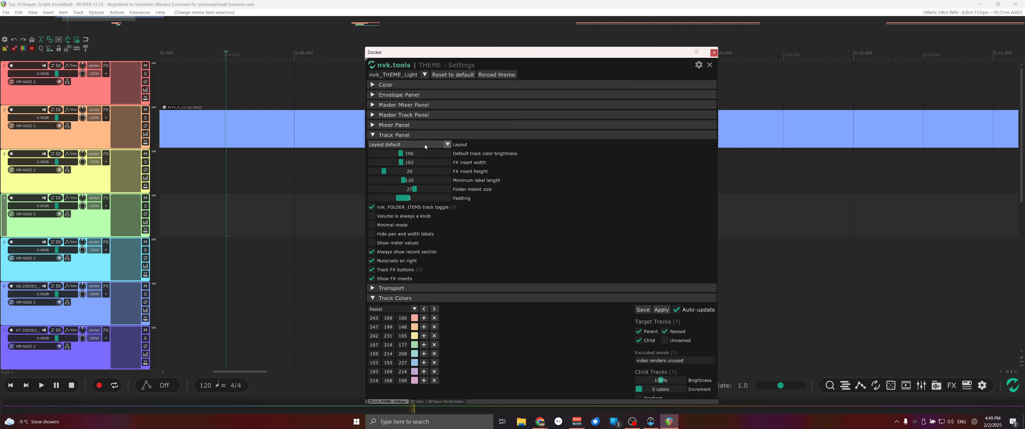
mouse_move(405, 162)
mouse_down()
mouse_move(418, 163)
mouse_move(402, 164)
mouse_up()
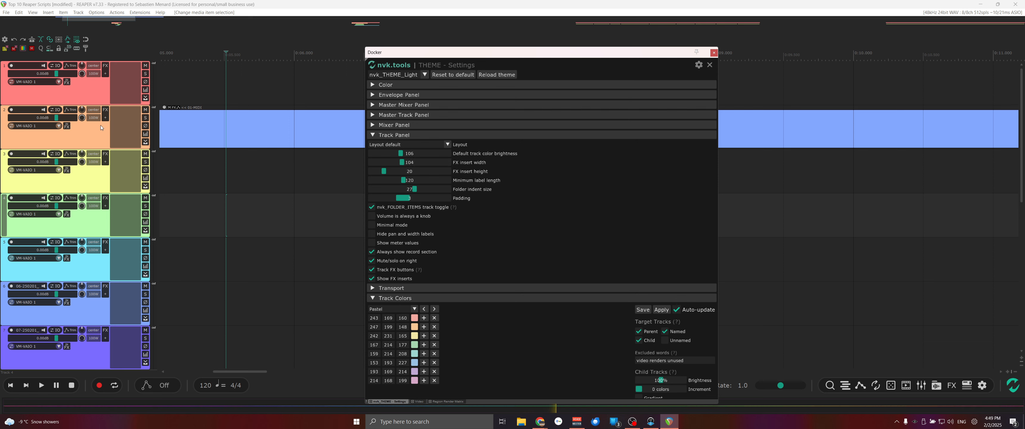
click(373, 261)
click(372, 261)
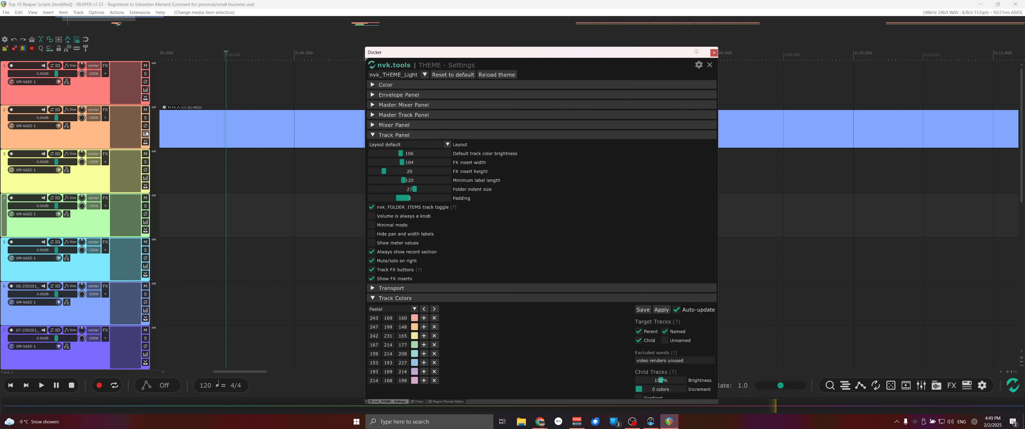
Try the custom Track FX buttons on the second track, adding Pro-Q 4 and the second custom effect, and remove the added effects.
click(398, 299)
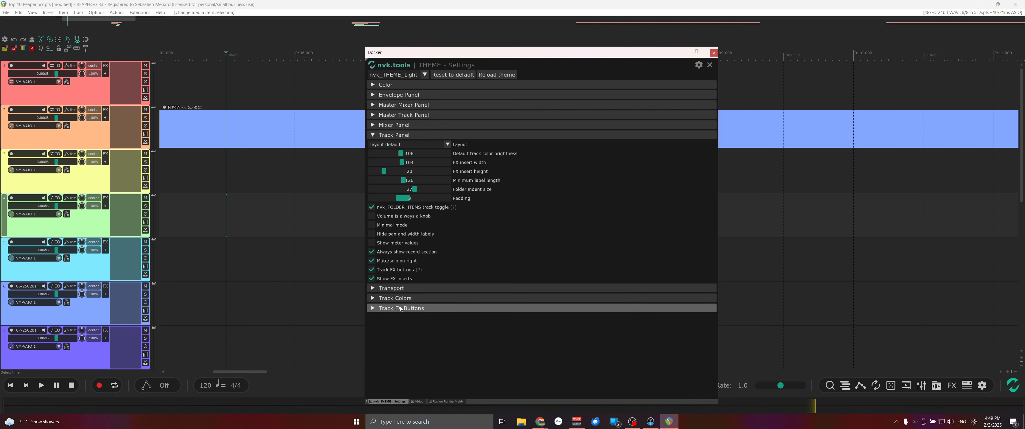
click(402, 309)
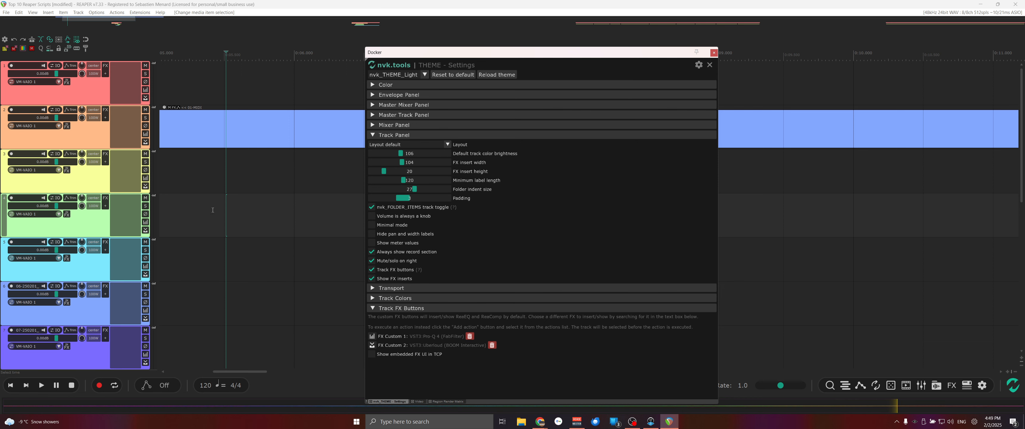
click(146, 135)
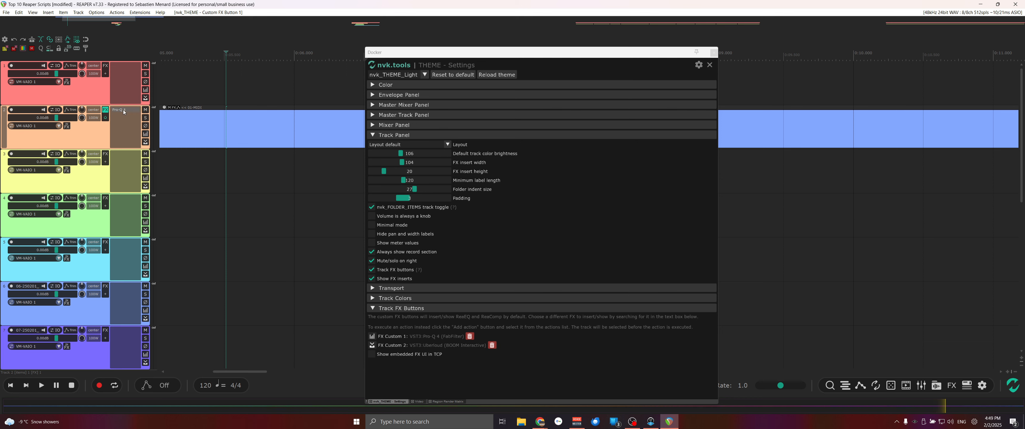
click(146, 143)
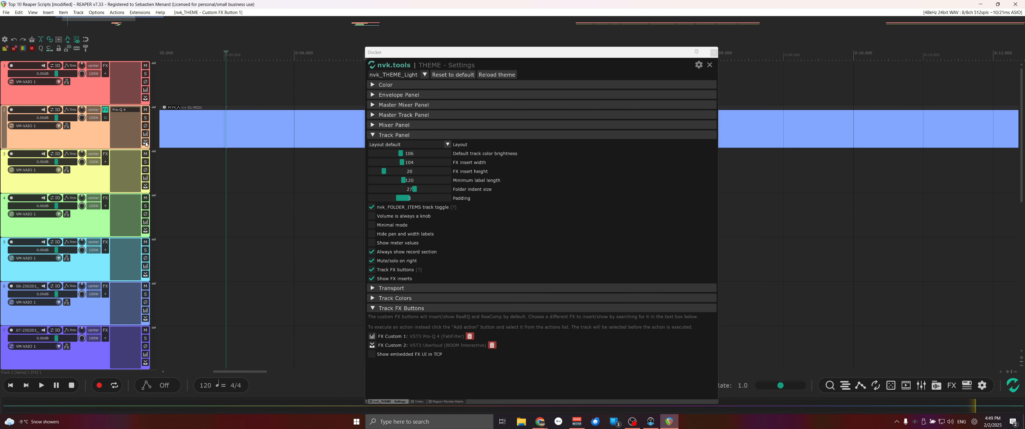
alt+click(126, 116)
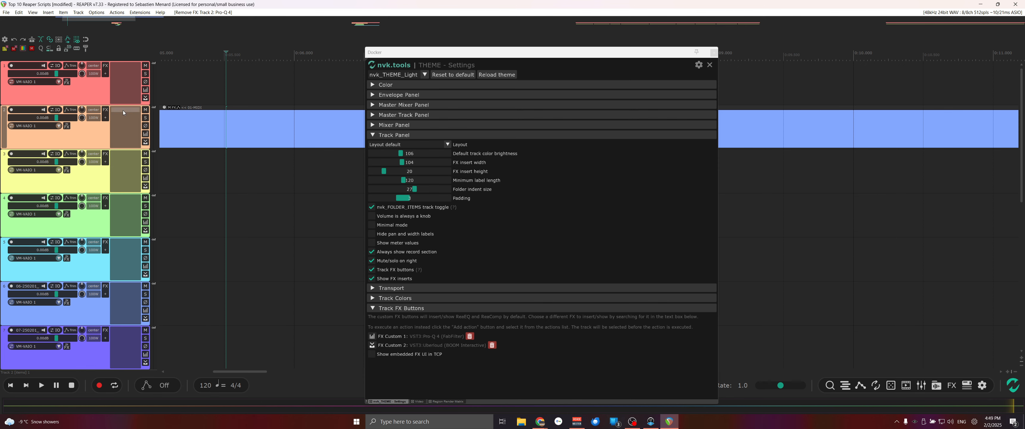
alt+click(126, 110)
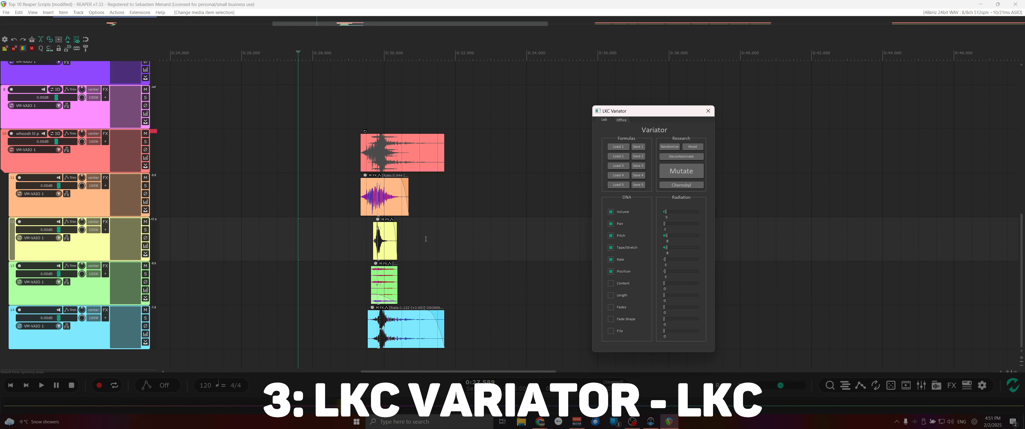
Play back the layered whoosh from just before its first item.
click(359, 250)
scroll(365, 253, down, 2)
scroll(370, 255, right, 5)
scroll(371, 256, left, 5)
key(space)
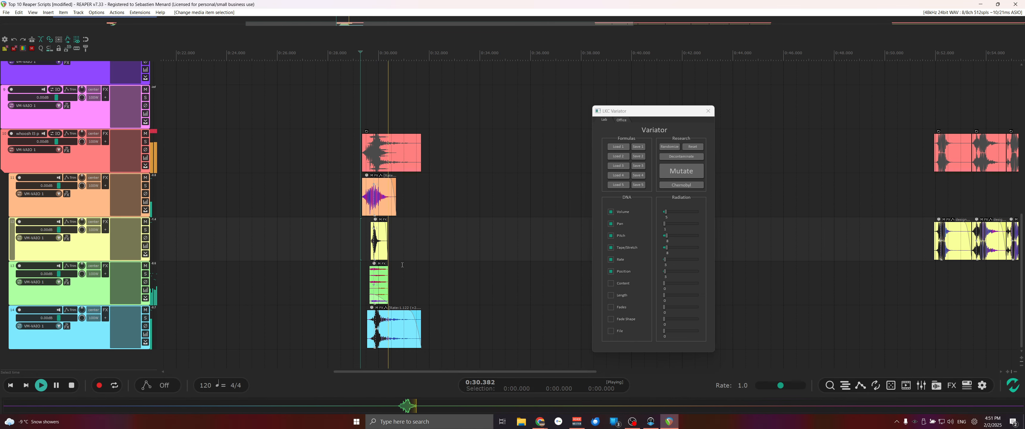
key(space)
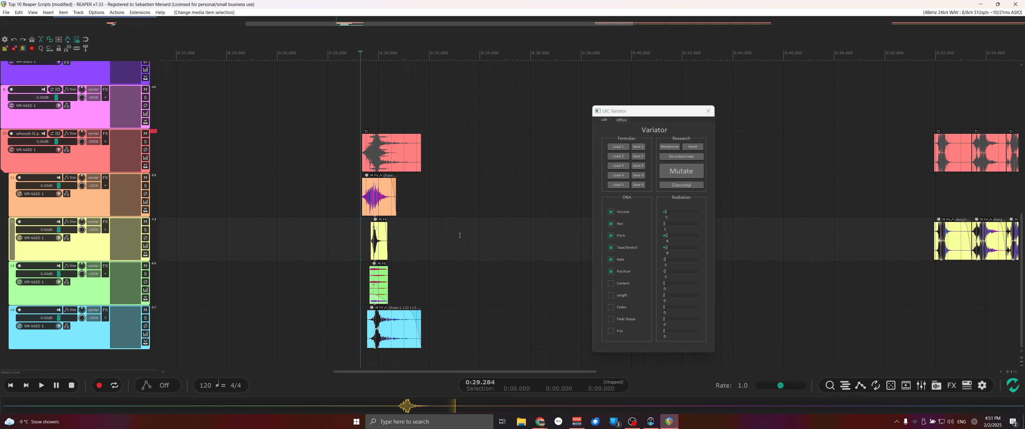
Select the whoosh's items on all its layer tracks and duplicate them four times in a row.
scroll(397, 241, down, 3)
drag(388, 207, 447, 340)
key(ctrl+d)
key(ctrl+d)
key(ctrl+d)
key(ctrl+d)
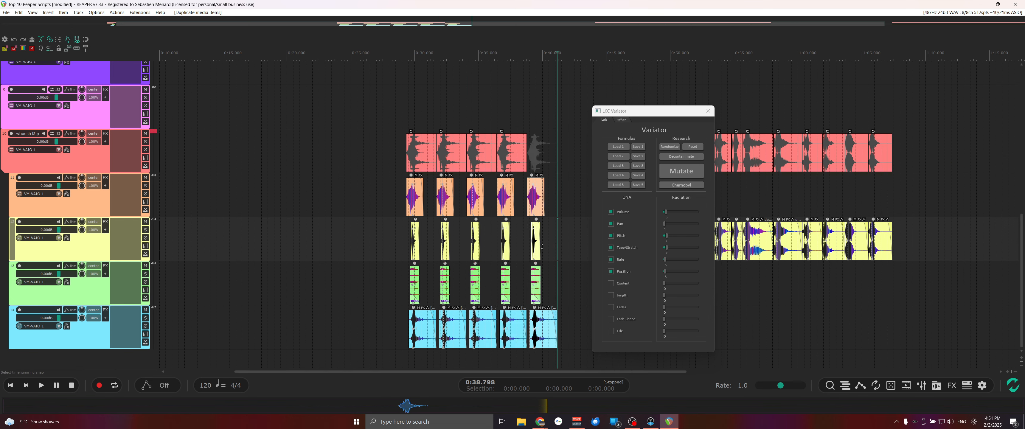
Select the four duplicated whooshes and mutate them with LKC Variator's current settings.
drag(570, 193, 439, 340)
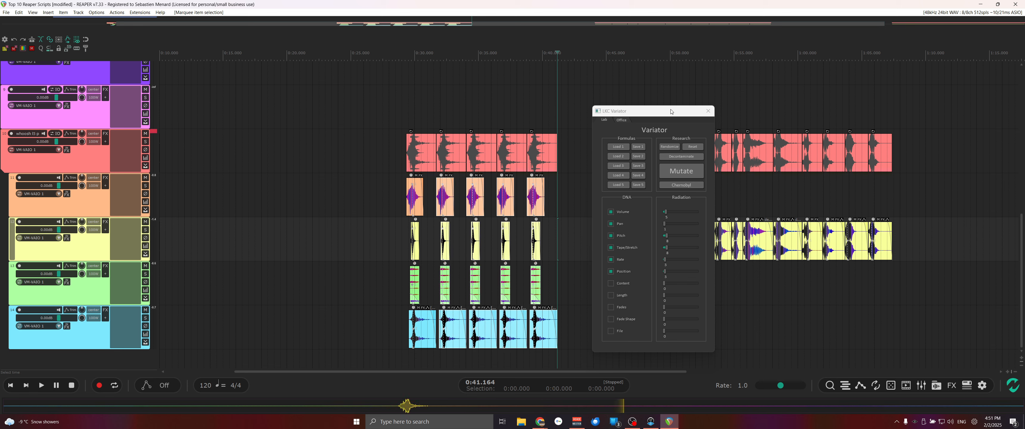
drag(671, 111, 652, 91)
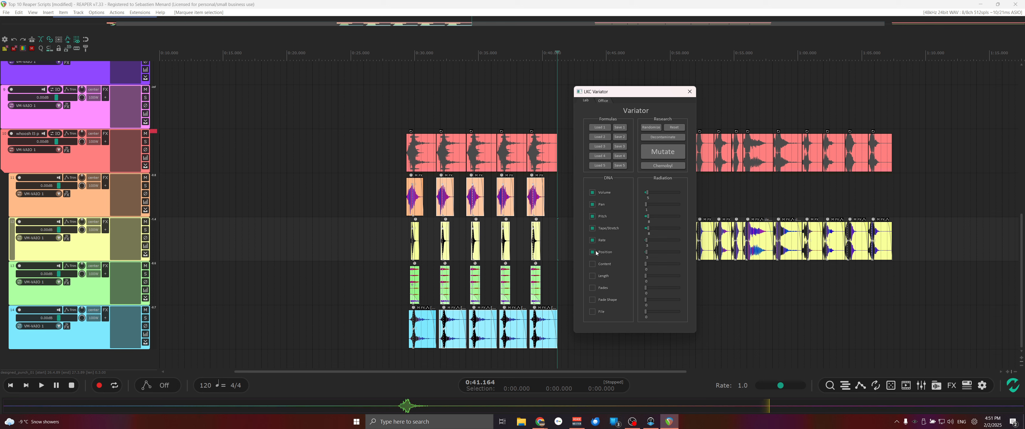
click(662, 153)
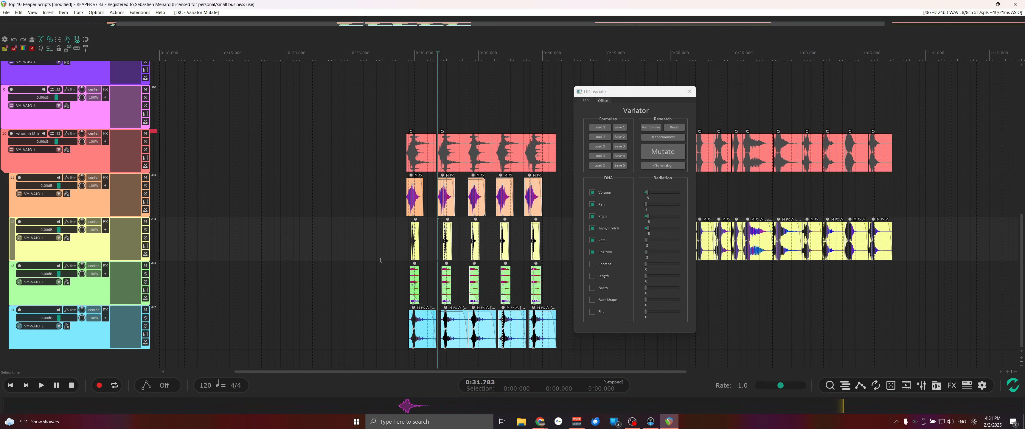
Play back the original whoosh and its four mutated copies from just before the first one.
click(404, 228)
scroll(405, 228, up, 3)
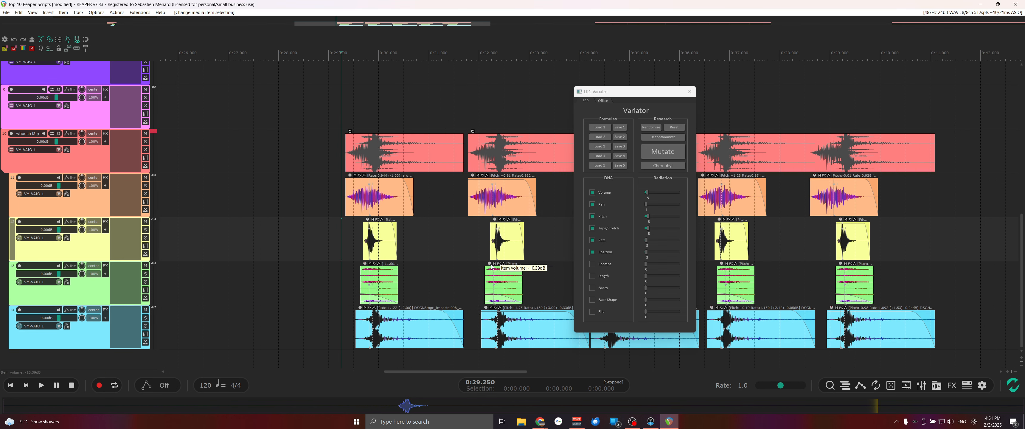
key(space)
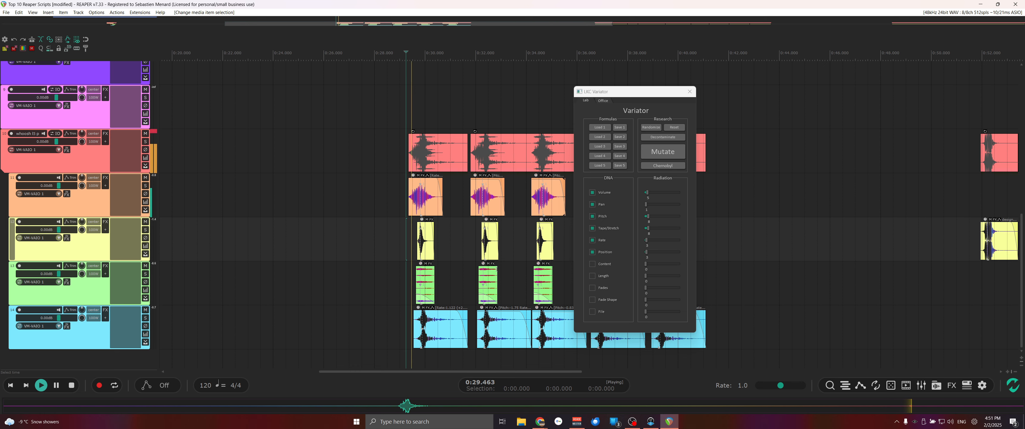
scroll(478, 277, right, 3)
scroll(472, 278, left, 1)
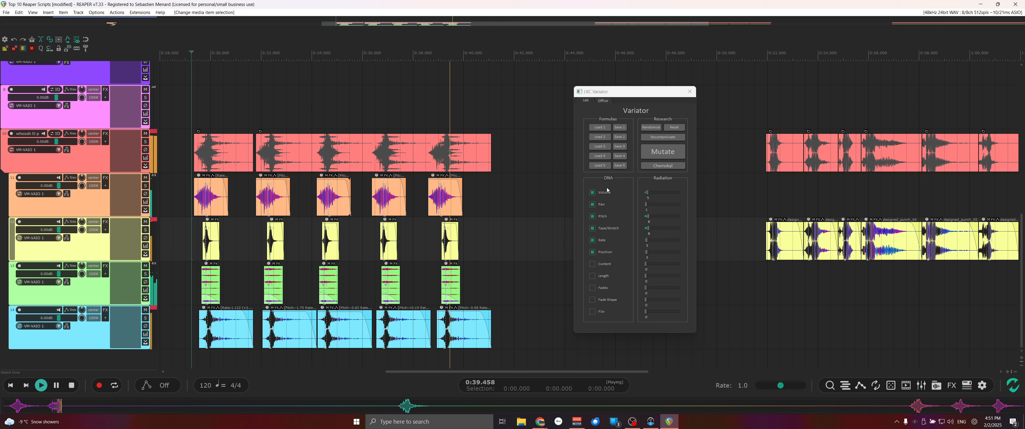
key(space)
Try Variator's Chernobyl mutation on the four whoosh copies, listening to the result before undoing it.
drag(502, 341, 272, 196)
click(663, 166)
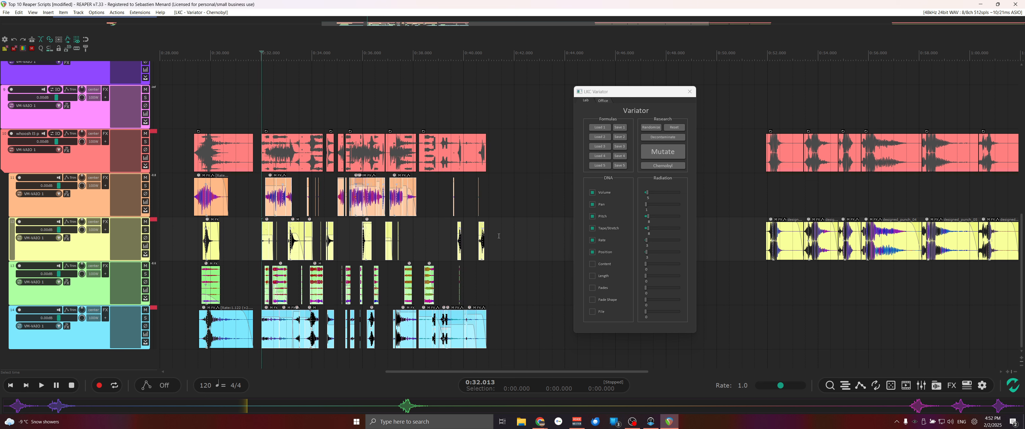
key(space)
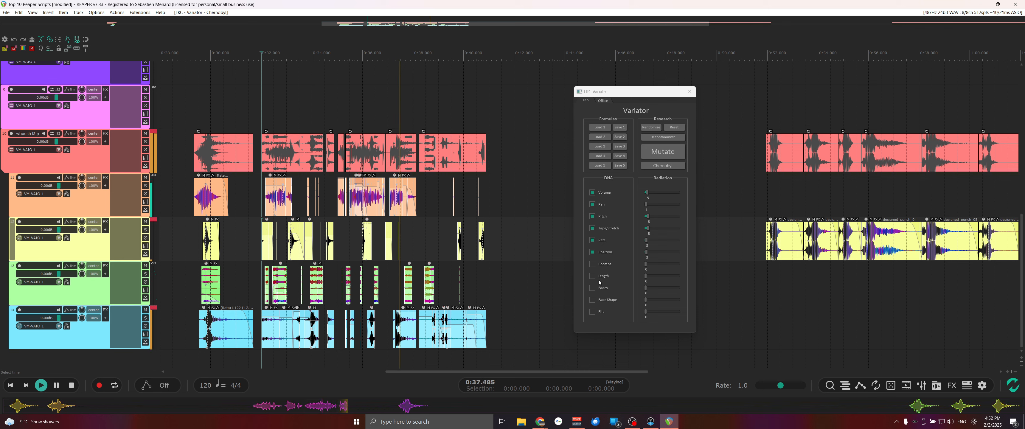
key(space)
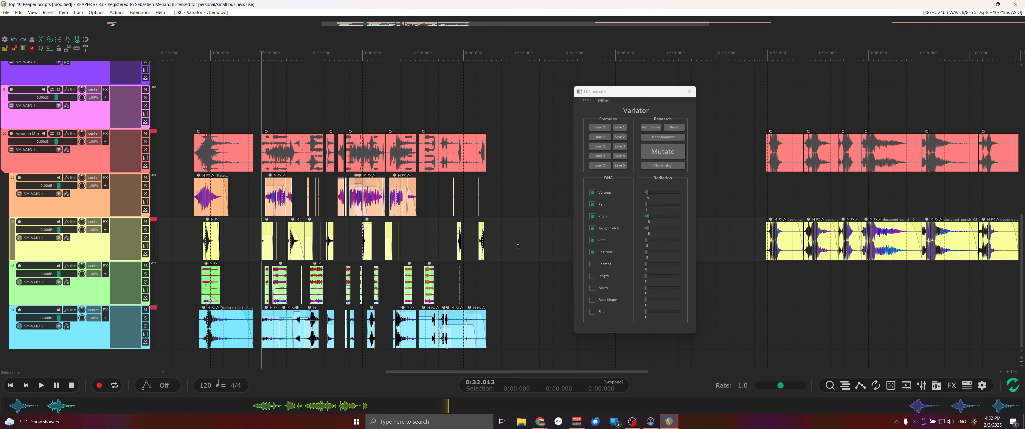
key(ctrl+z)
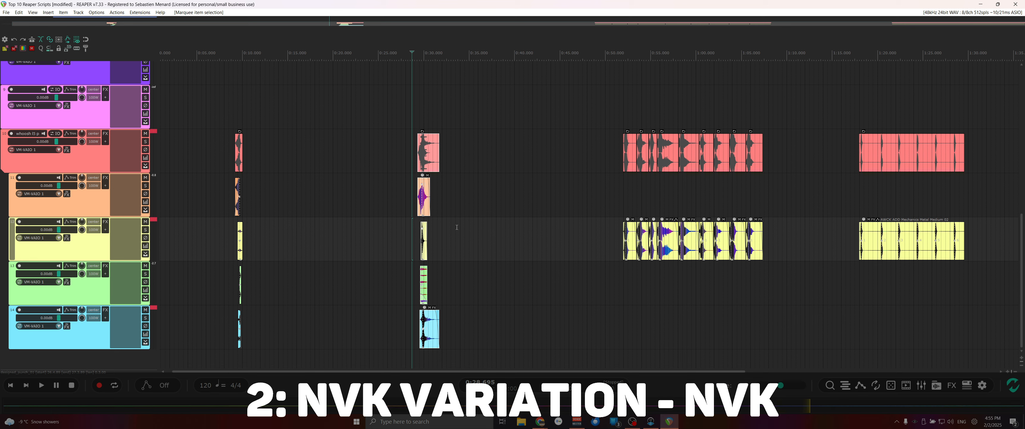
Open nvk Variations for the layered whoosh, set the amount to 4 variations and view the available variation modes.
key(v)
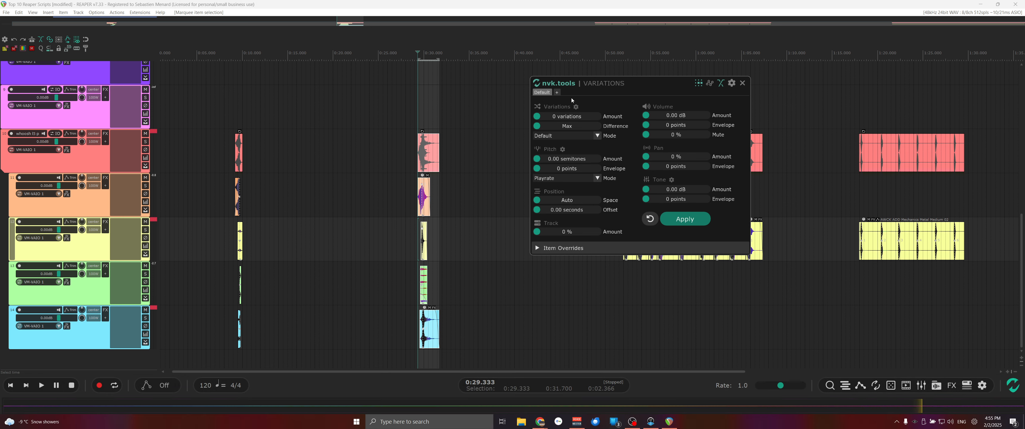
drag(537, 116, 544, 119)
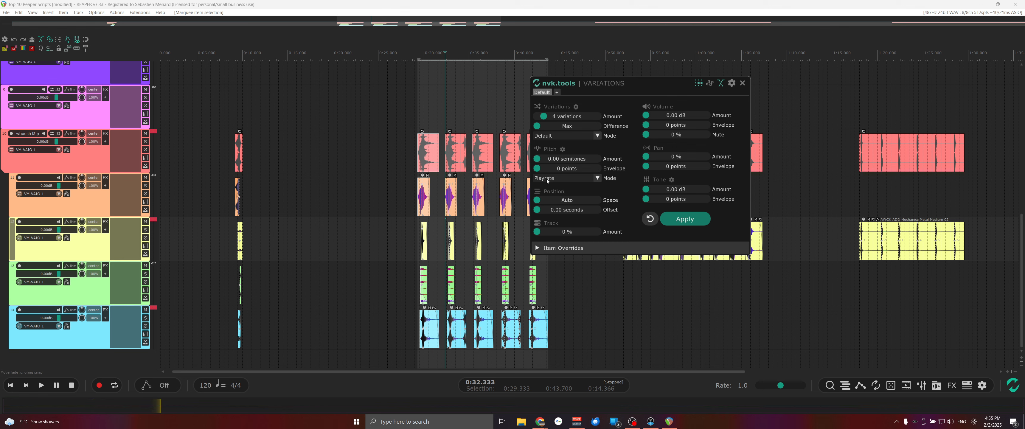
click(597, 136)
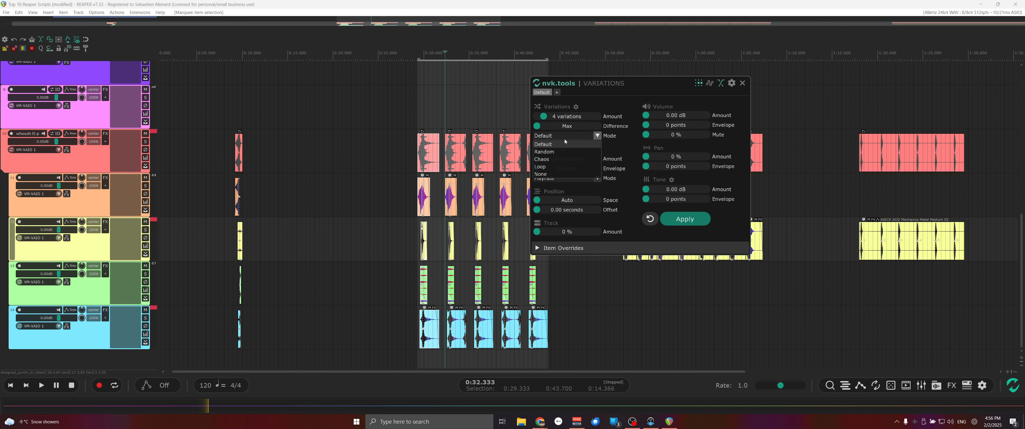
click(630, 139)
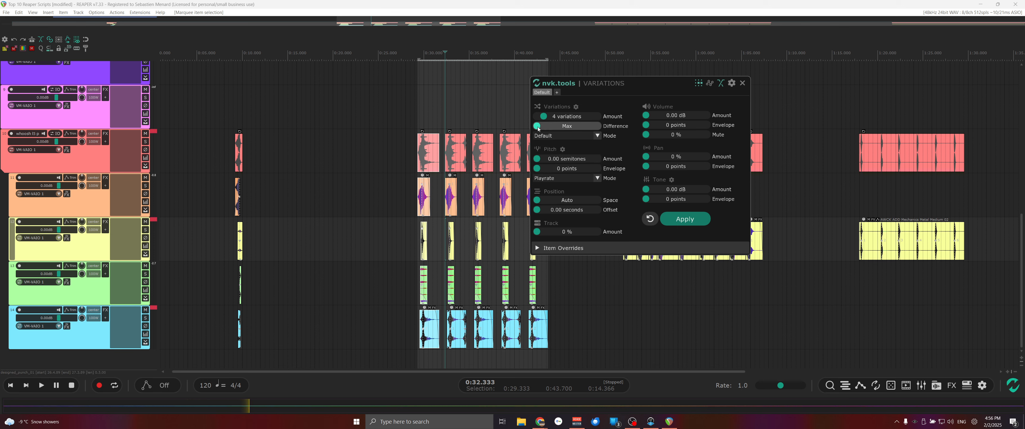
Set the variation difference to 0.22 seconds and the pitch amount to about 4.3 semitones, add pitch envelope points and view the pitch modes.
mouse_move(537, 125)
mouse_down()
mouse_move(557, 127)
mouse_move(542, 128)
mouse_up()
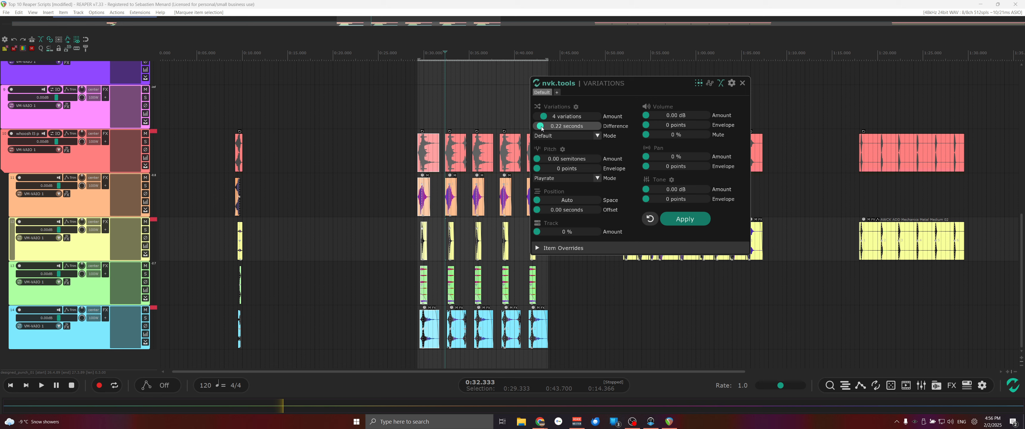
drag(537, 158, 558, 159)
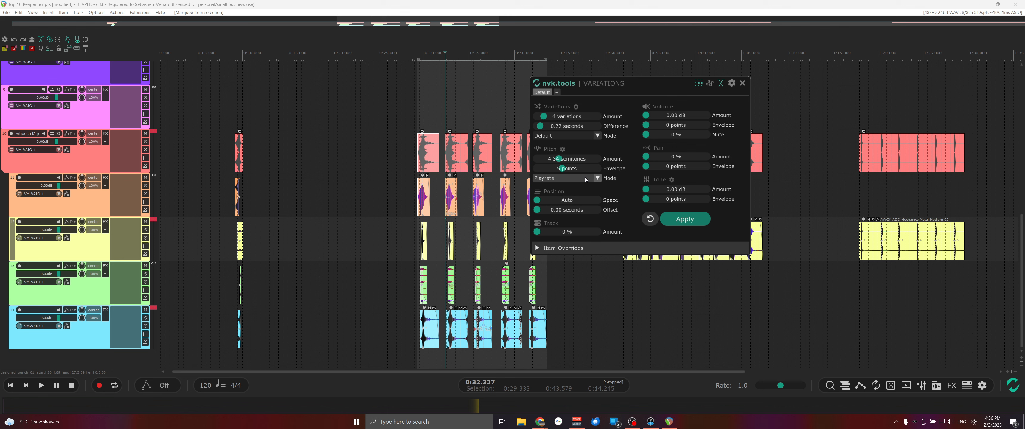
click(544, 178)
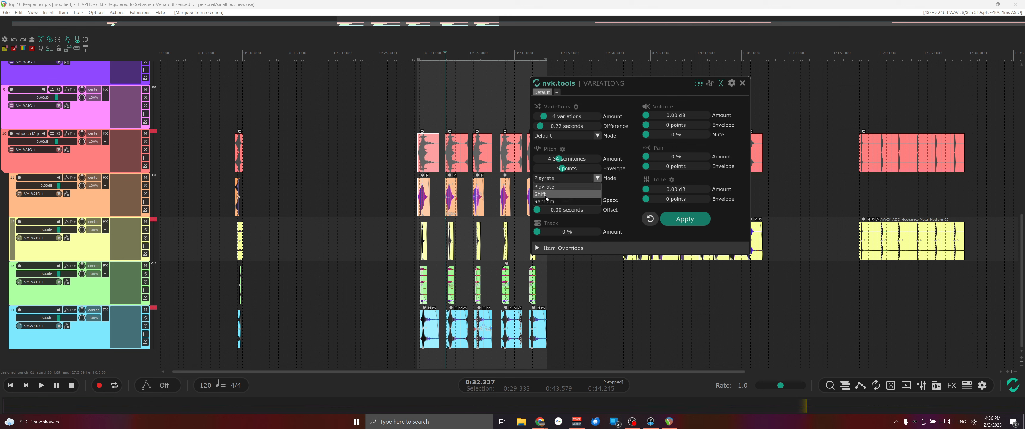
Set the variations' position spacing to about 4 seconds and the position offset to about 0.3 seconds.
drag(547, 206, 558, 205)
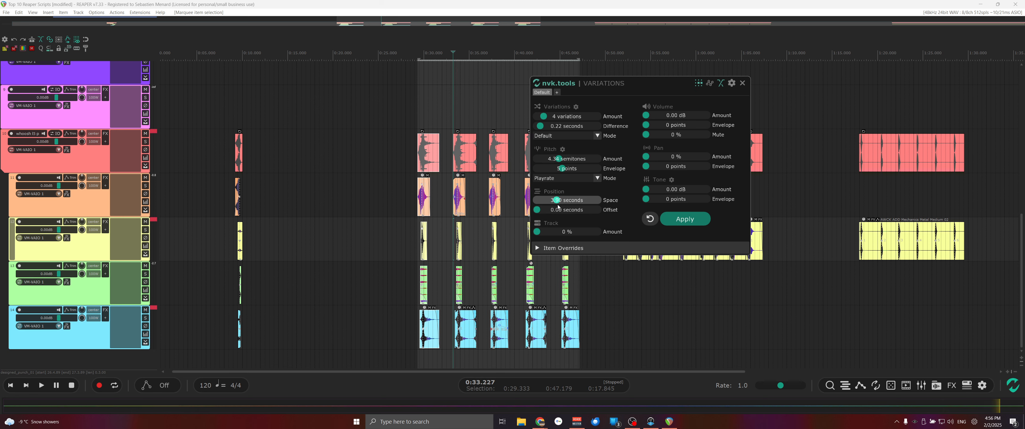
drag(559, 206, 560, 206)
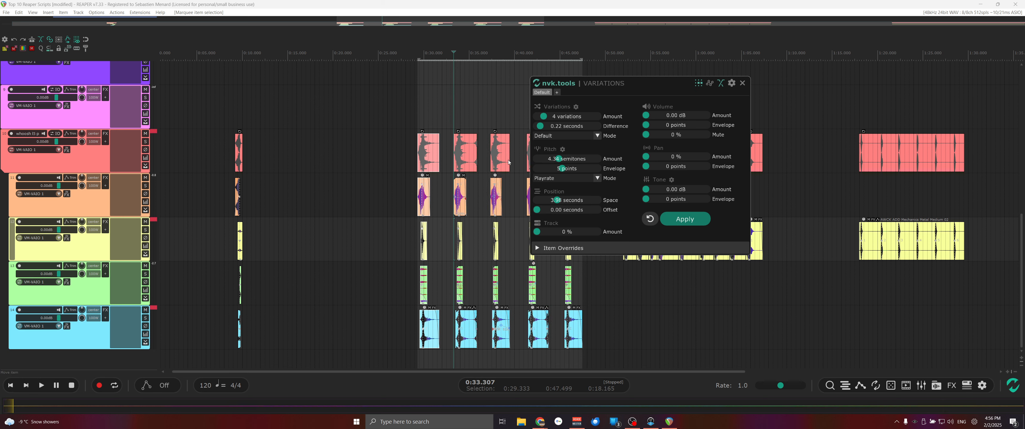
drag(538, 210, 551, 217)
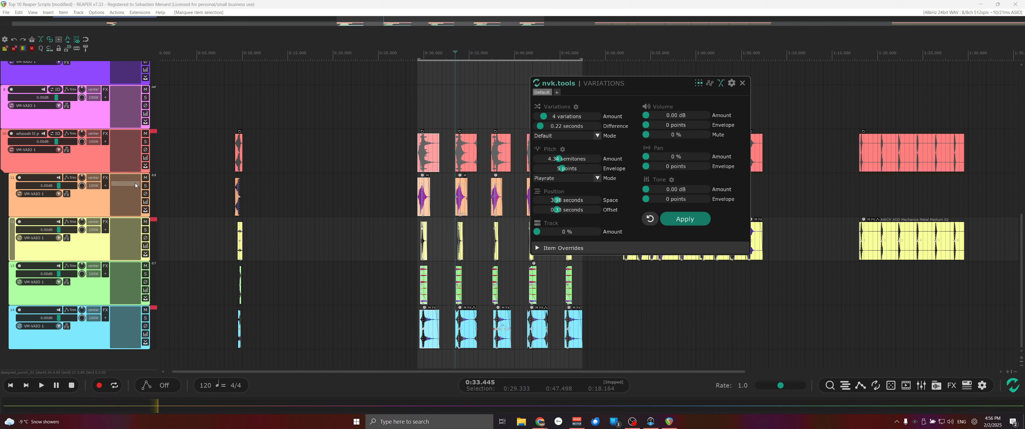
Set the variations' volume amount to about 3.6 dB with 6 volume envelope points, keeping the track amount at 0 %.
mouse_move(539, 233)
mouse_down()
mouse_move(552, 234)
mouse_move(528, 233)
mouse_up()
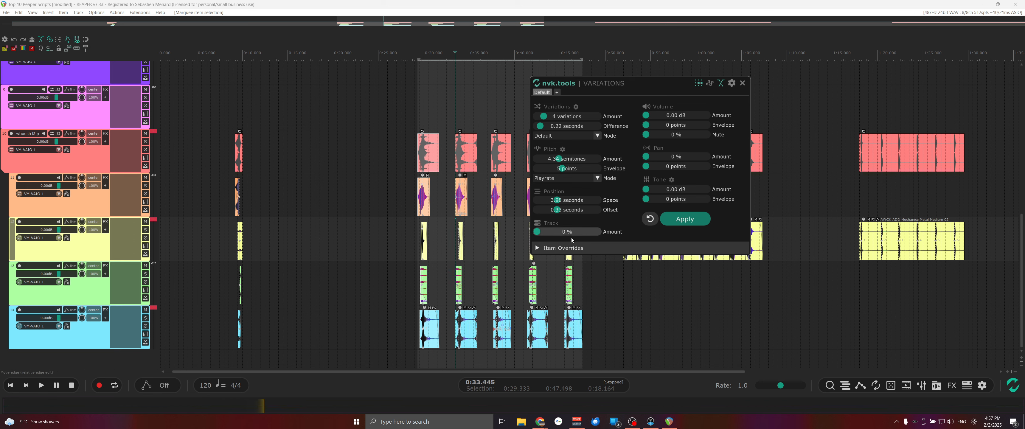
drag(670, 95, 743, 127)
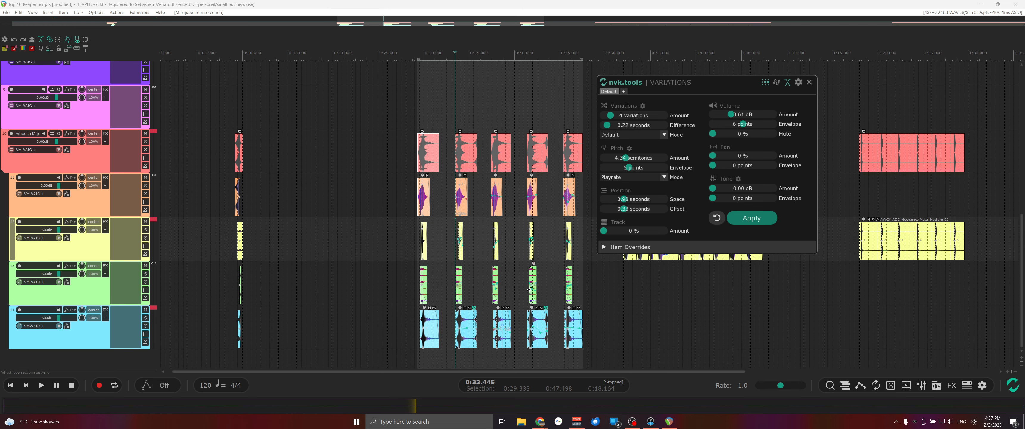
click(521, 289)
scroll(521, 288, up, 3)
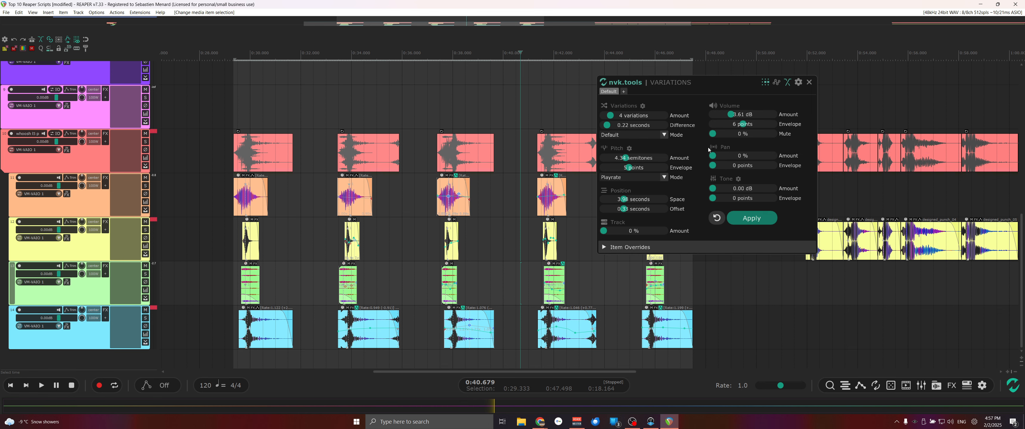
Set the variations' pan to 10 % with 2 envelope points and the tone to about 4 dB with 4 envelope points.
drag(735, 134, 710, 136)
drag(718, 157, 736, 202)
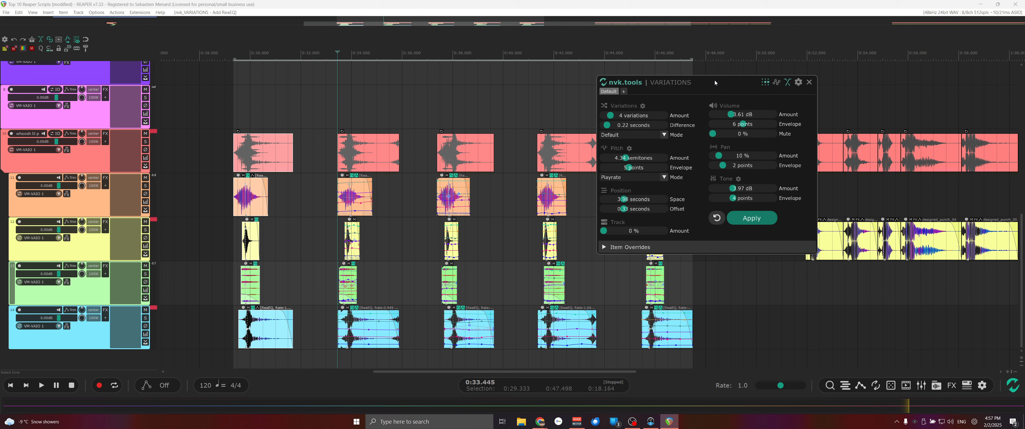
drag(714, 80, 682, 84)
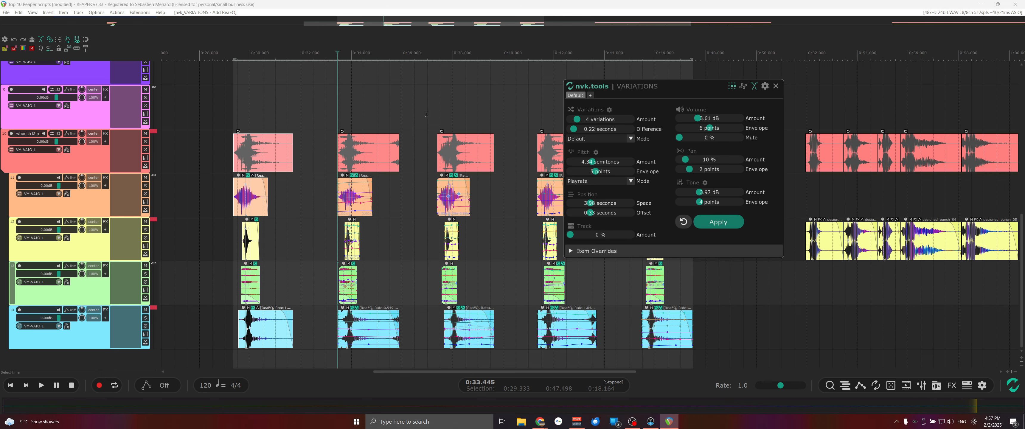
Play back the generated whoosh variations one after another, moving the Variations window clear of the last one.
key(space)
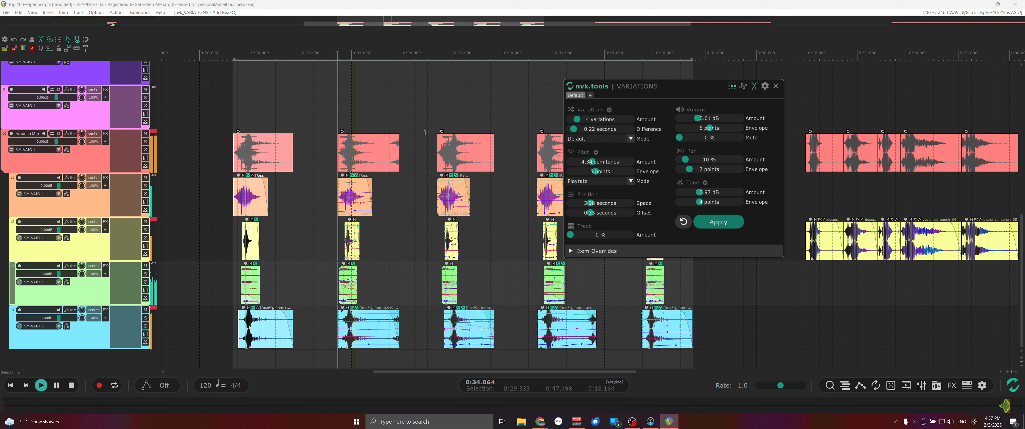
click(438, 223)
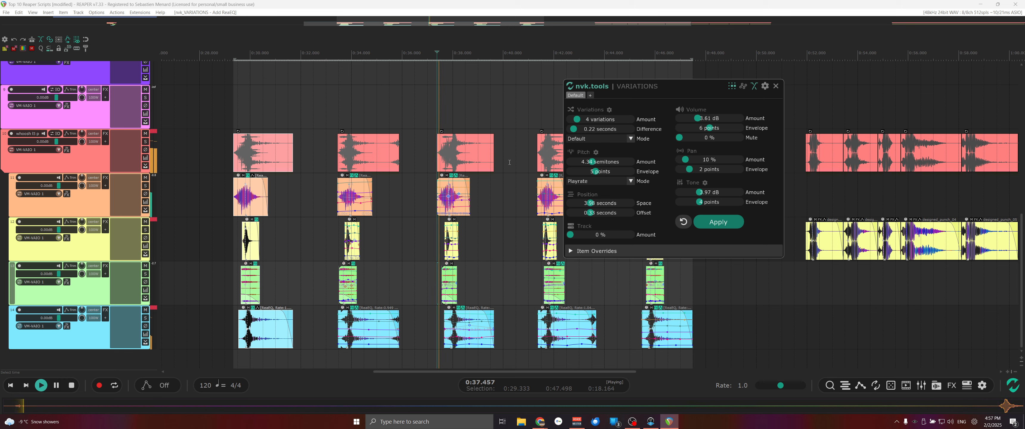
click(537, 232)
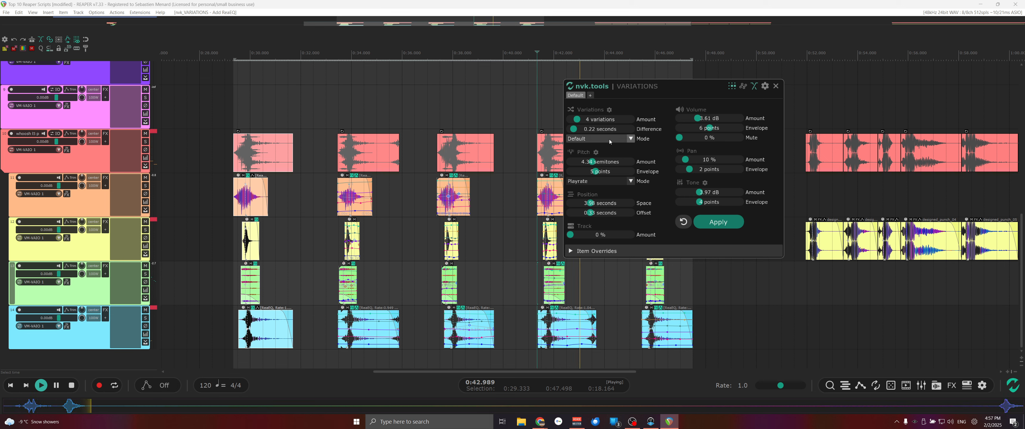
key(Tab)
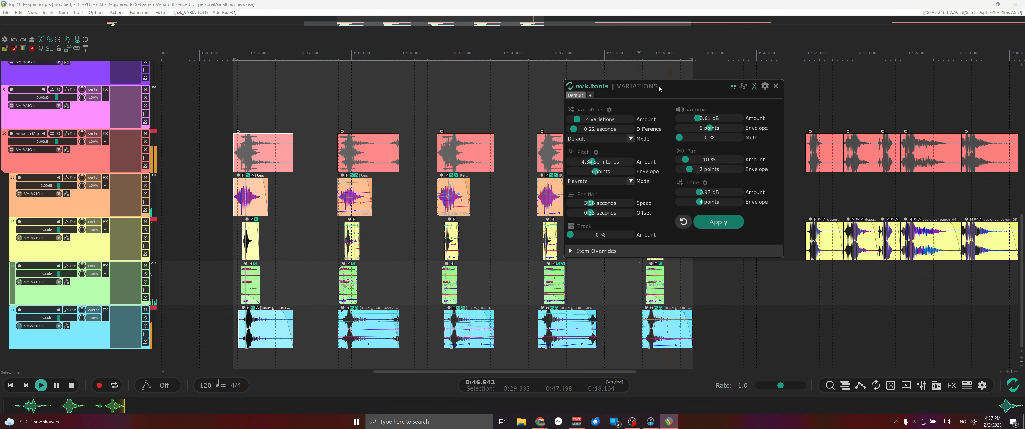
drag(659, 87, 777, 91)
key(space)
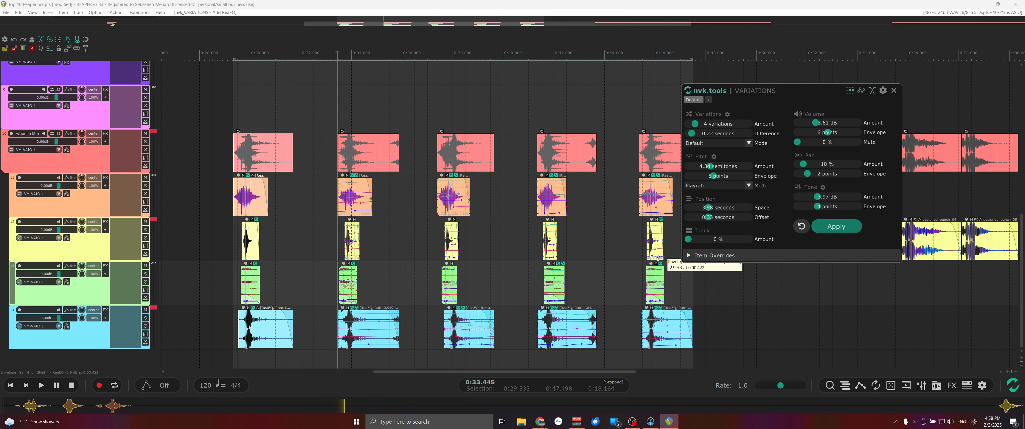
Expand the item overrides, then close Variations and discard the generated whoosh copies, leaving the edit cursor before the original.
click(701, 255)
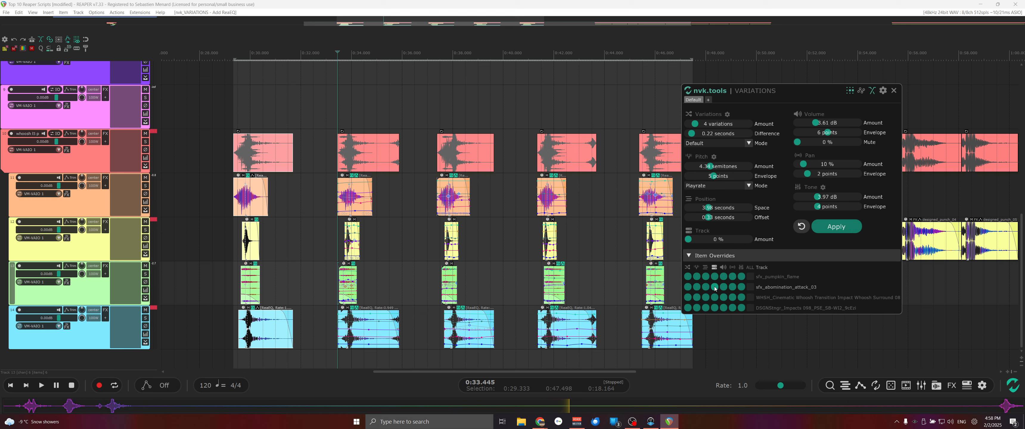
click(894, 91)
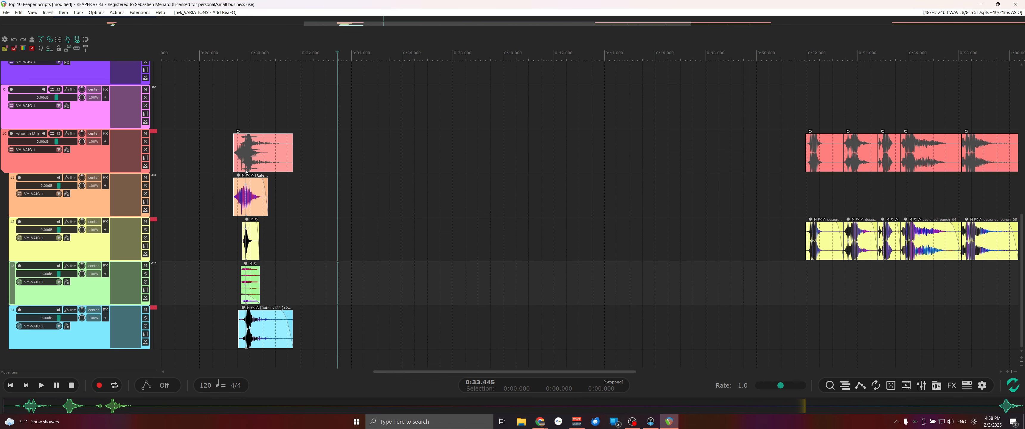
click(230, 172)
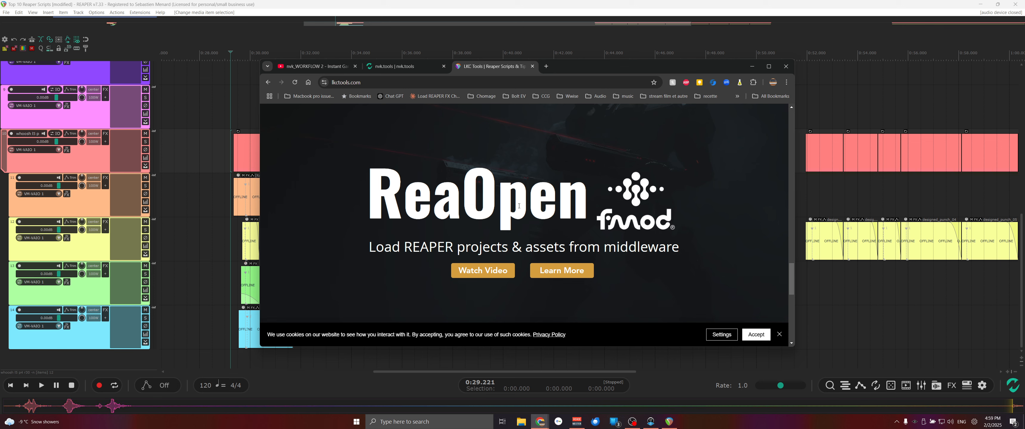
View the nvk_WORKFLOW 2 script list in the browser video, then switch back to REAPER and examine the layered whoosh closely.
key(ctrl+shift+Tab)
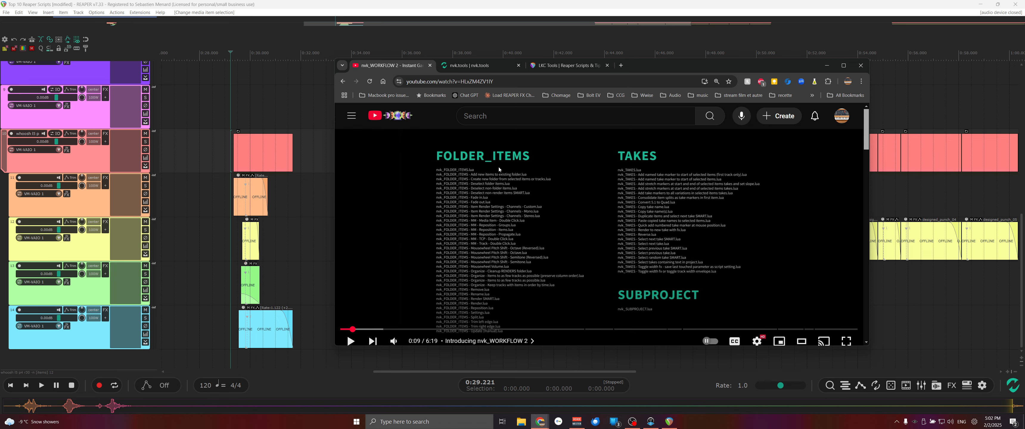
key(alt+Tab)
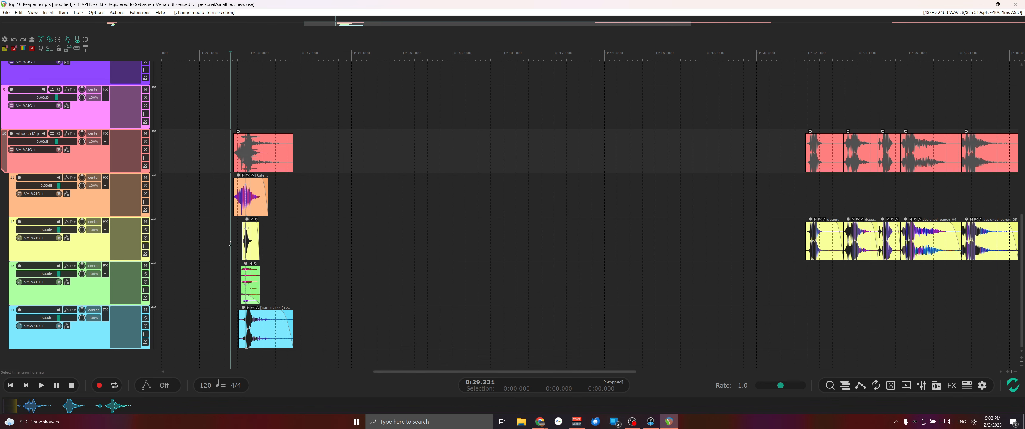
scroll(228, 222, up, 5)
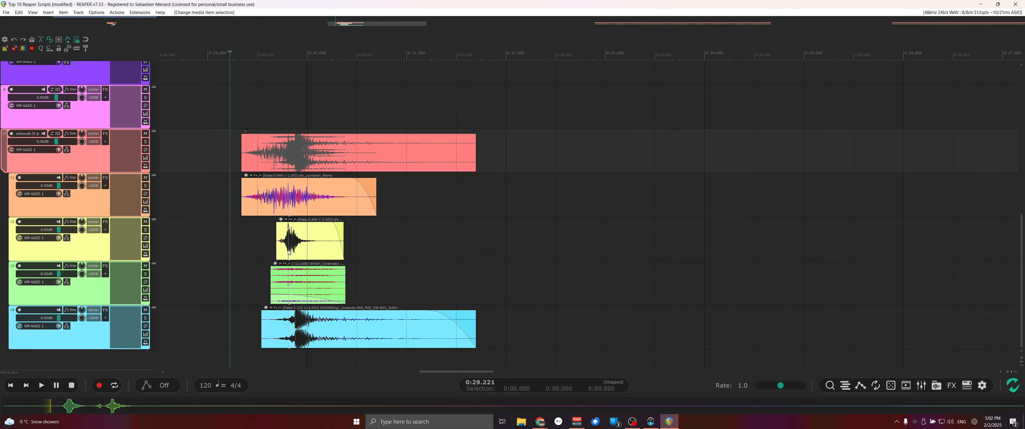
scroll(295, 290, up, 4)
scroll(301, 329, down, 2)
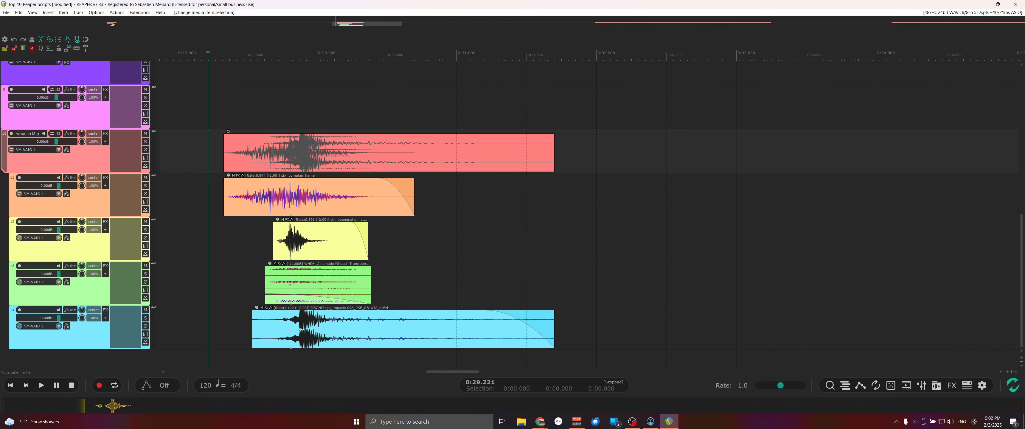
scroll(302, 332, up, 4)
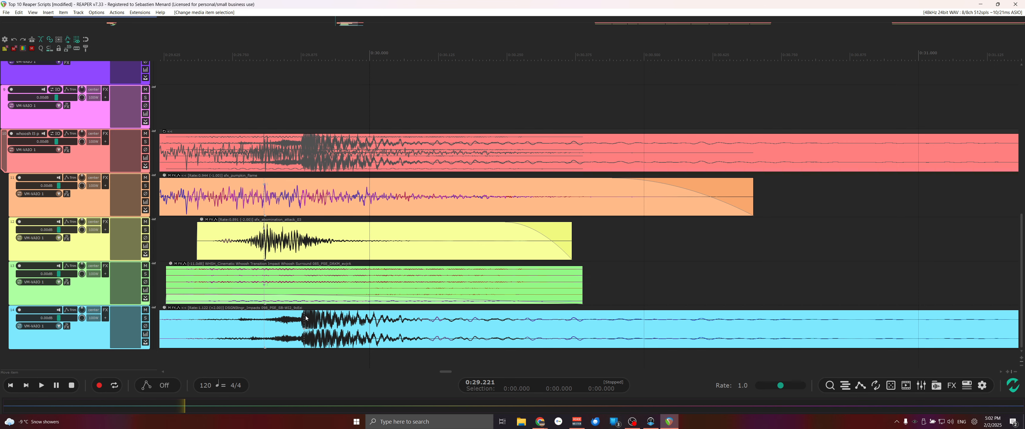
scroll(301, 309, down, 12)
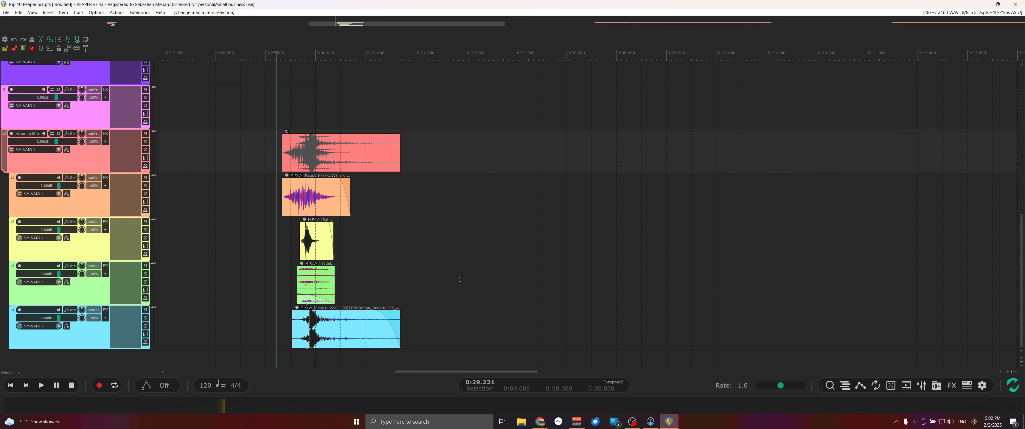
Consolidate the six hits of the long metal recording on the yellow track into takes of one short item.
scroll(574, 268, right, 8)
scroll(237, 258, up, 7)
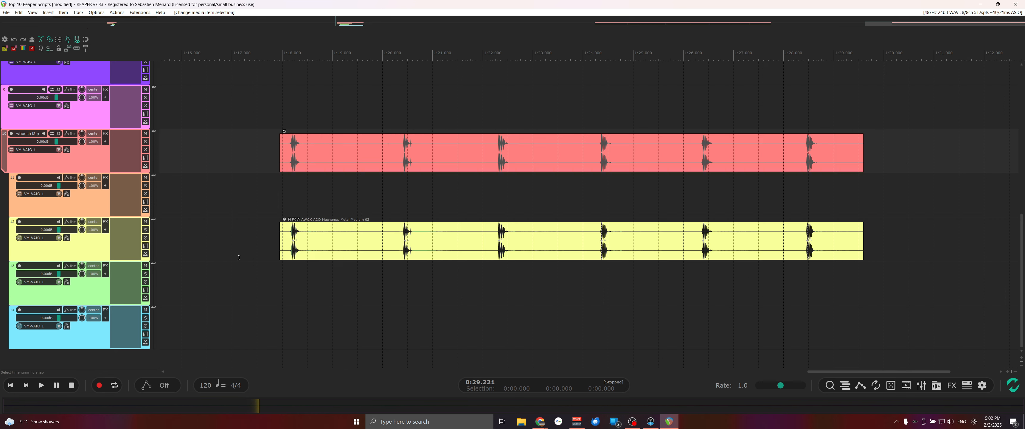
scroll(382, 239, down, 3)
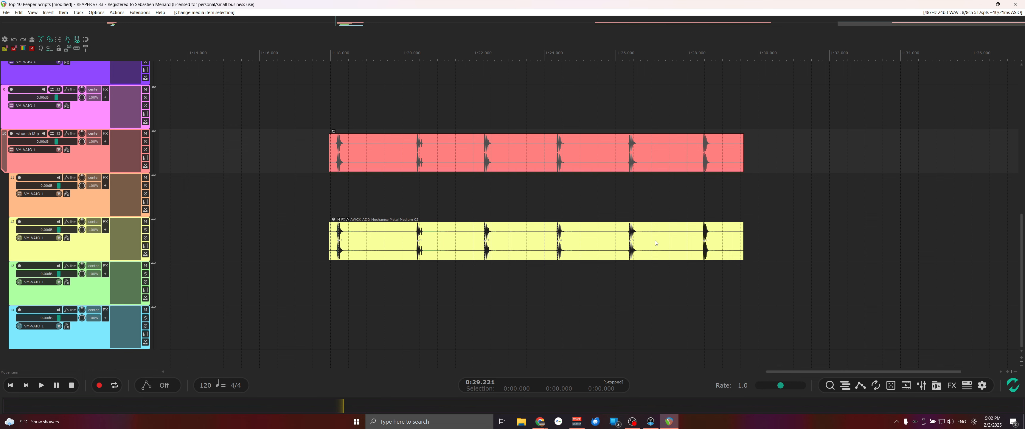
scroll(673, 247, down, 3)
scroll(631, 257, up, 4)
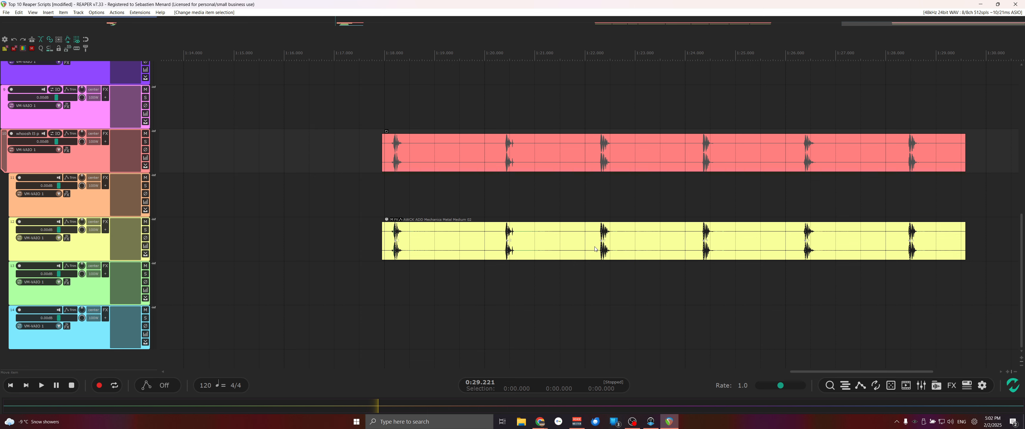
click(595, 249)
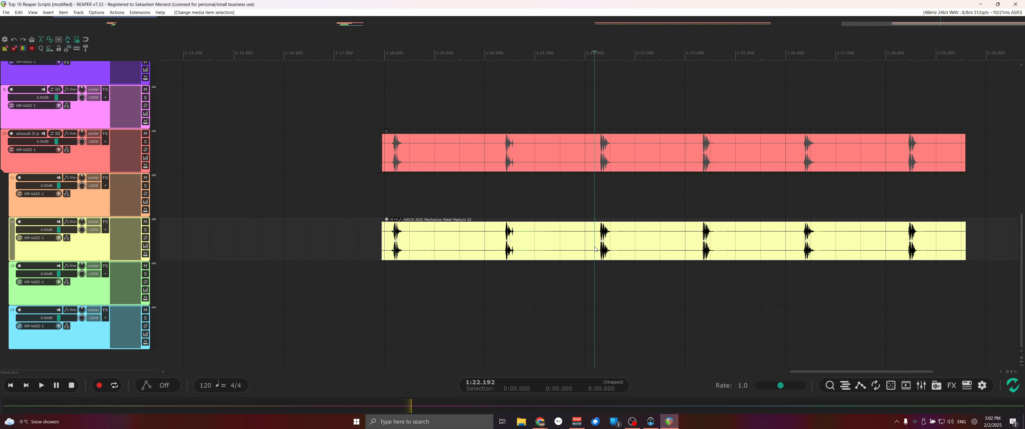
scroll(397, 238, up, 4)
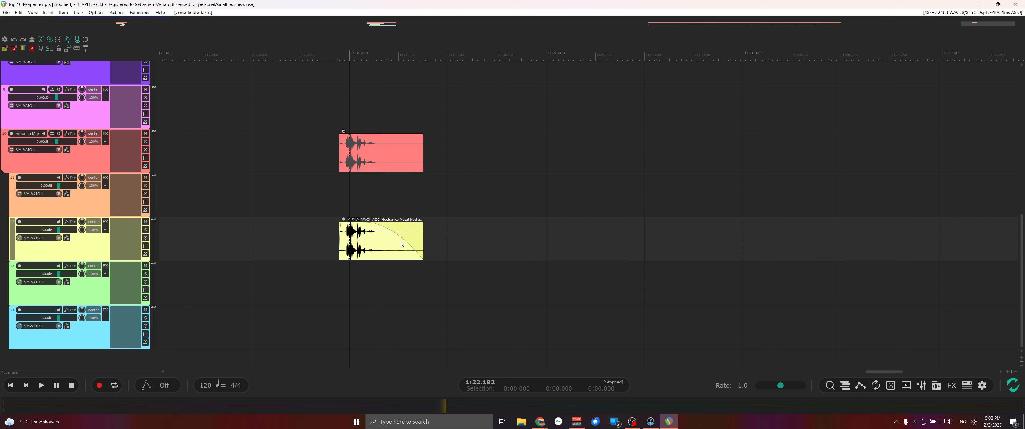
Copy the short metal item onto the green and blue tracks and switch the layers to different takes.
click(378, 252)
scroll(378, 252, down, 1)
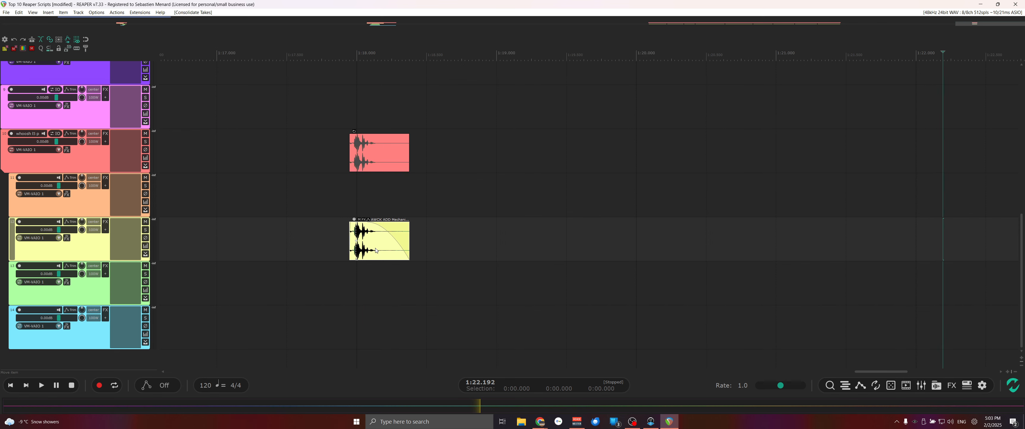
drag(378, 254, 379, 329)
key(t)
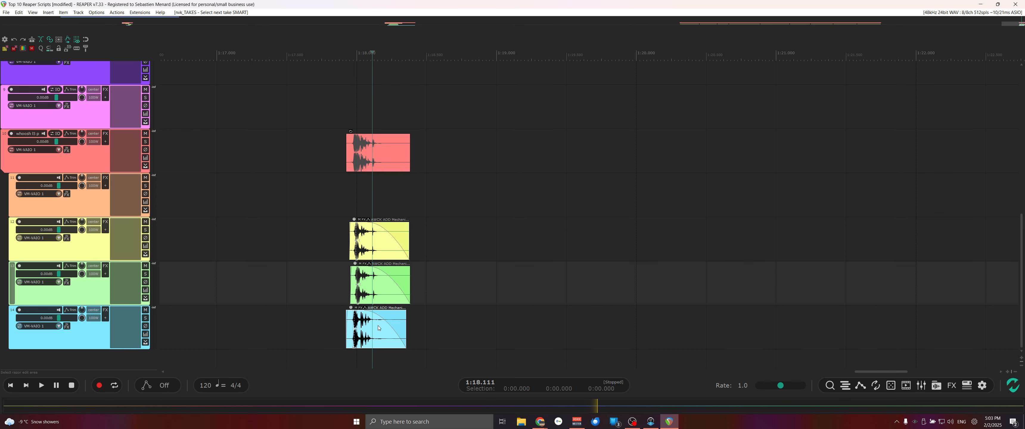
click(398, 297)
key(t)
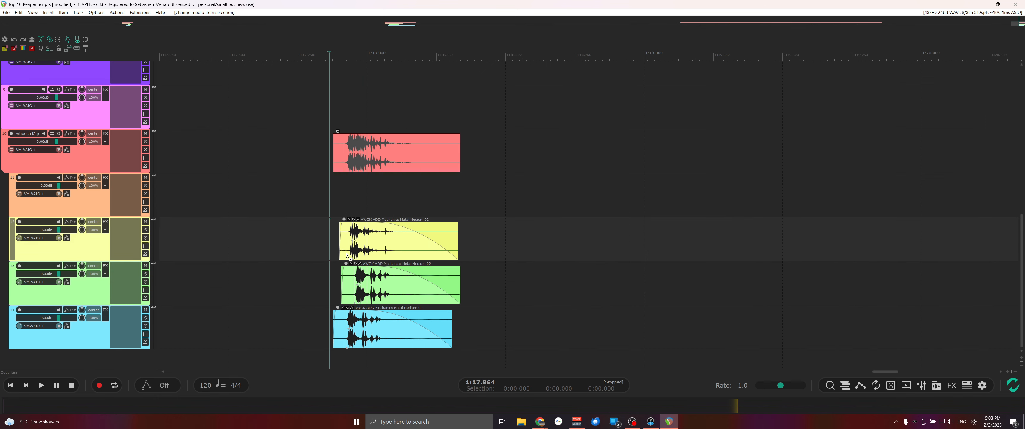
Move the metal sound's folder item slightly earlier together with its three layers and extend its end.
scroll(346, 255, down, 5)
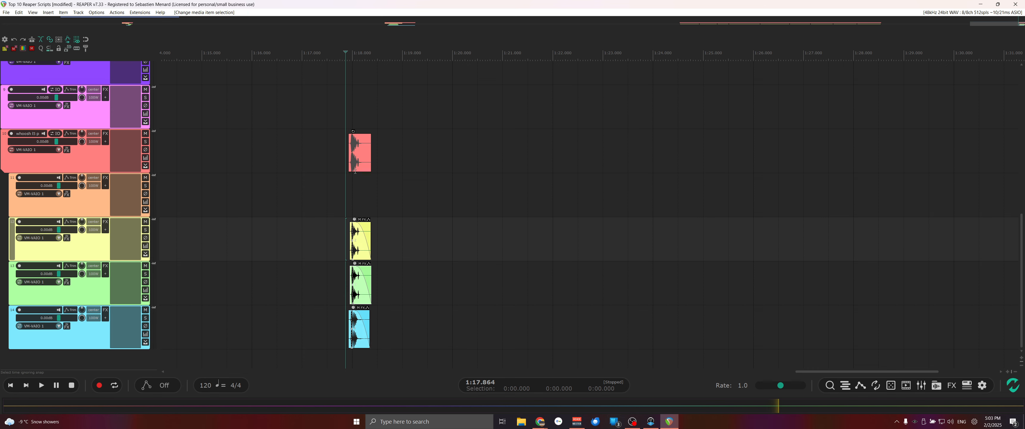
click(356, 156)
scroll(354, 172, up, 5)
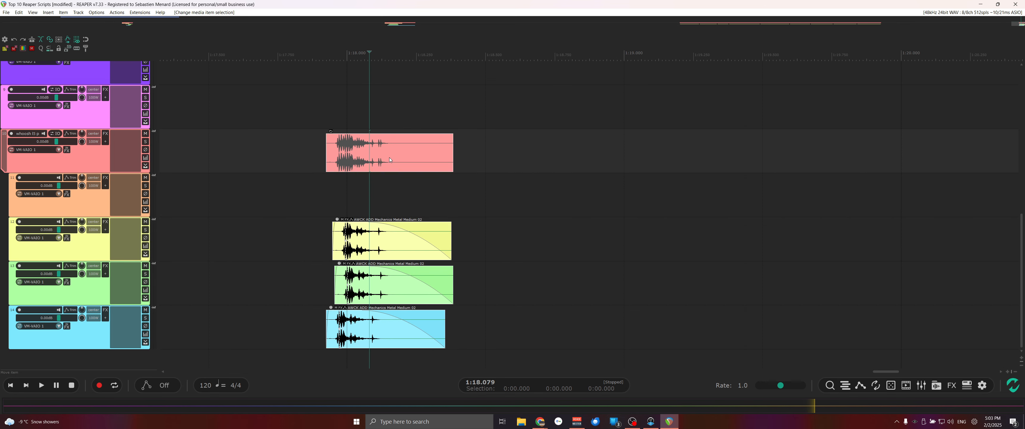
mouse_move(362, 159)
mouse_down()
mouse_move(470, 159)
mouse_move(349, 164)
mouse_up()
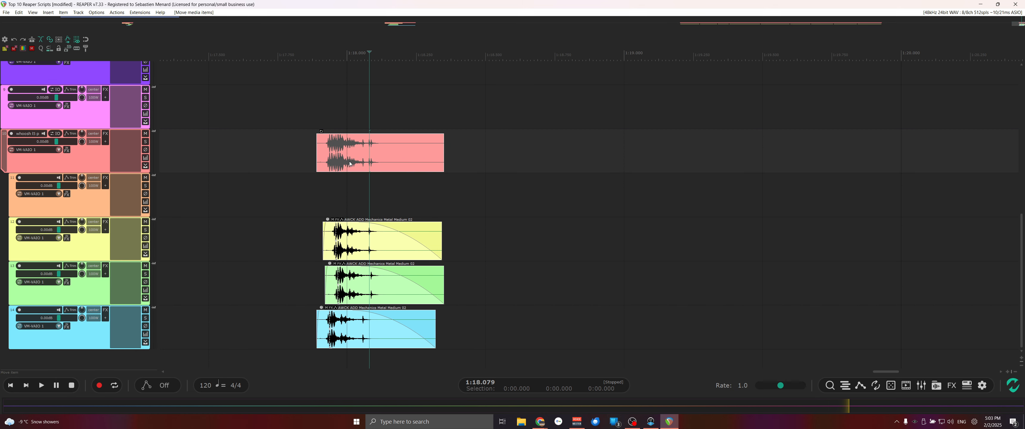
drag(444, 157, 465, 160)
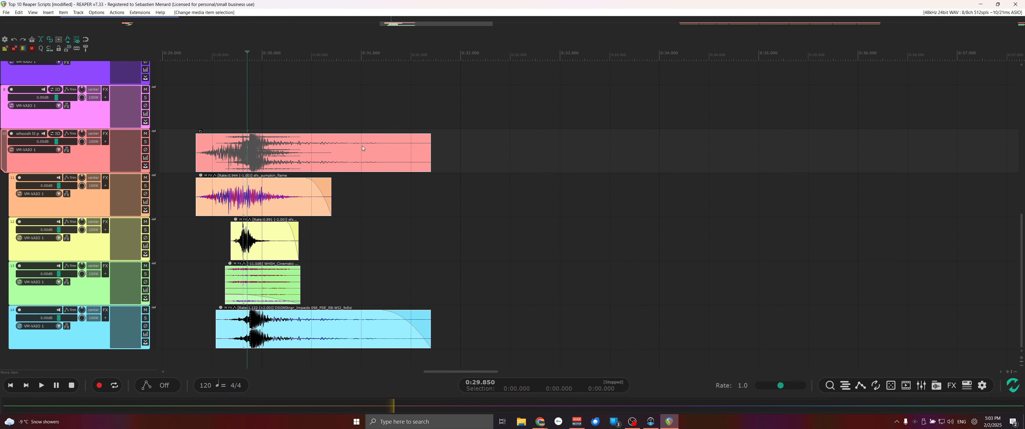
Duplicate the layered whoosh folder item three times along the timeline.
scroll(350, 215, down, 2)
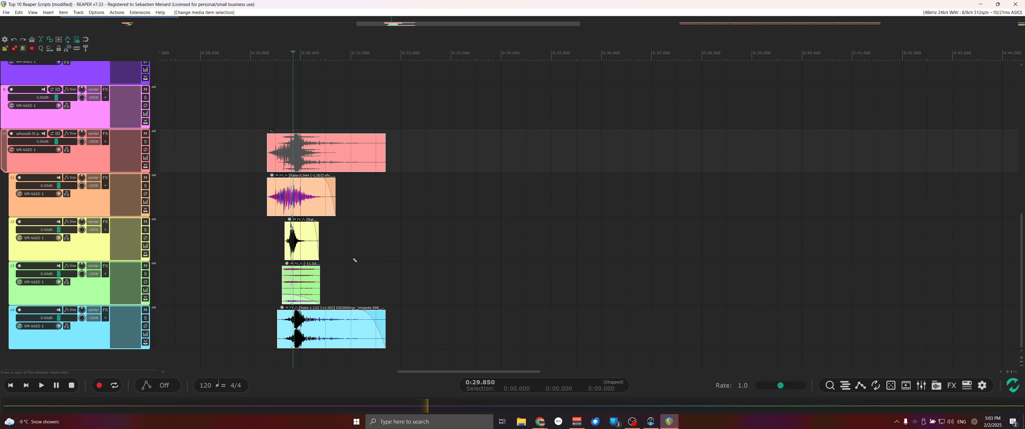
key(ctrl+d)
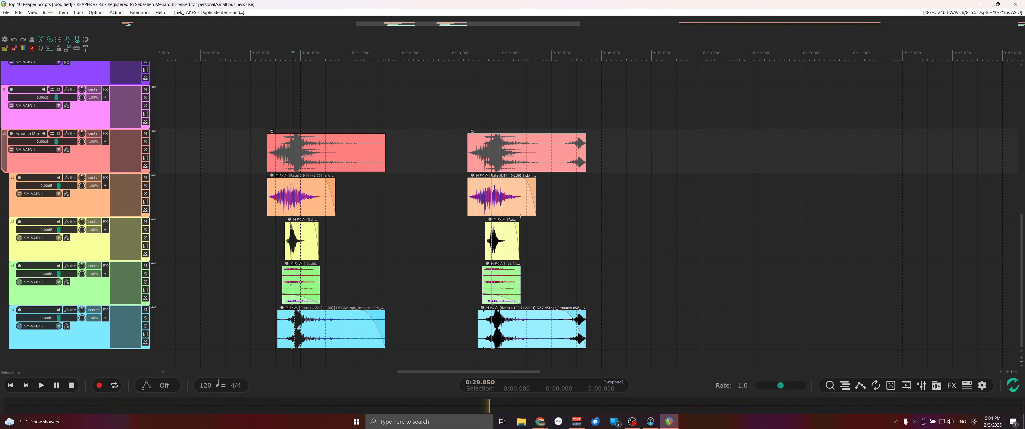
key(ctrl+d)
key(ctrl+d)
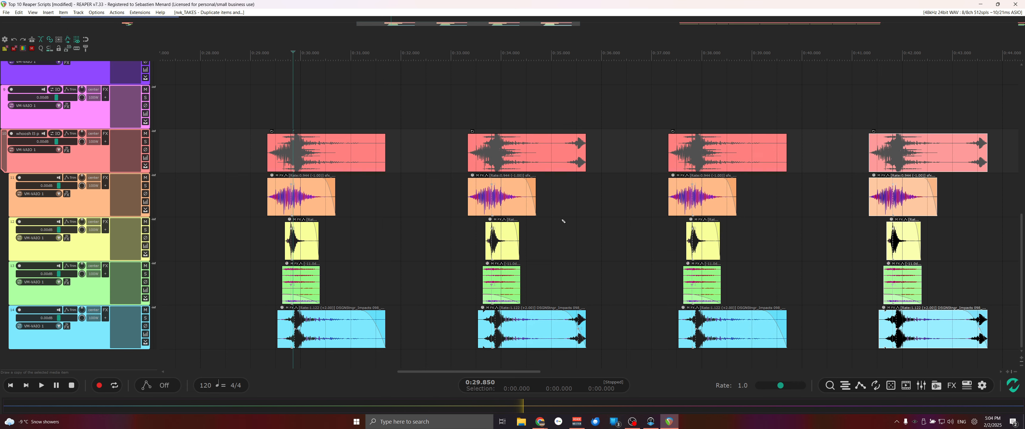
scroll(548, 216, down, 2)
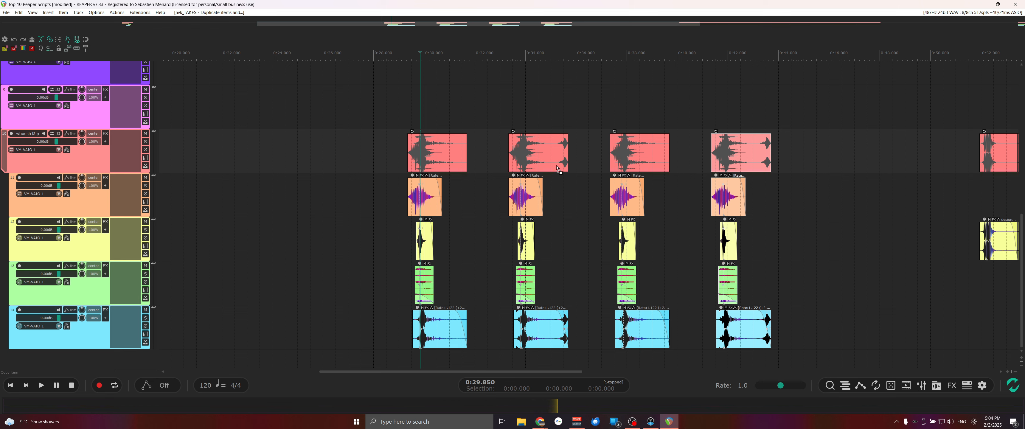
Undo the three duplications of the layered whoosh folder item, leaving only the original.
key(ctrl+z)
key(ctrl+z)
key(ctrl+z)
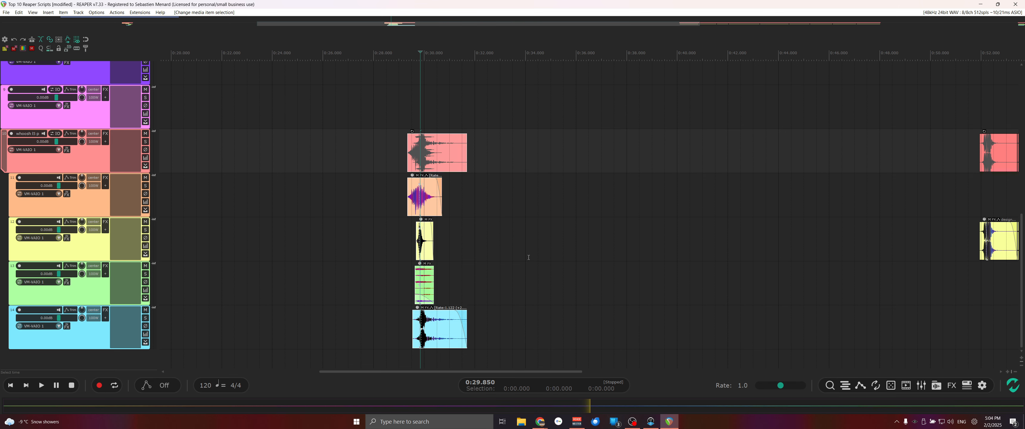
click(390, 195)
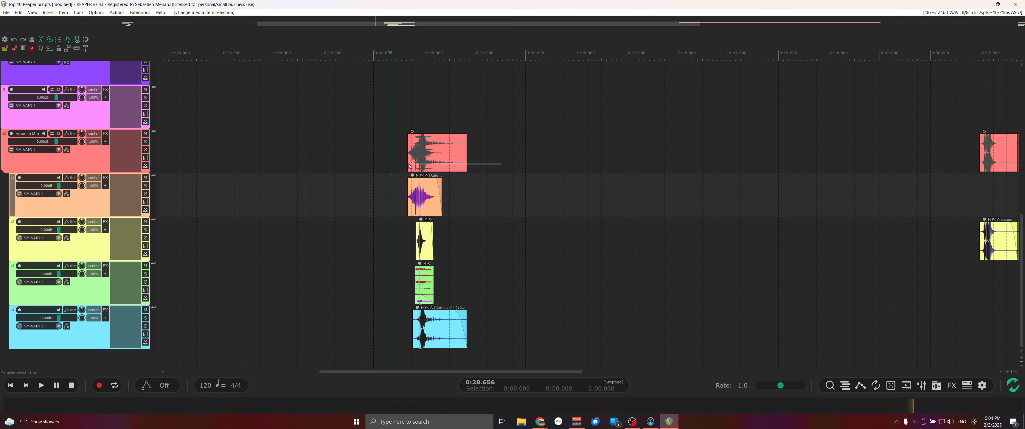
Try renaming the whoosh folder item, and the four layer items below it, as sfx_whoosh with automatic numbering.
drag(453, 331, 411, 154)
key(F2)
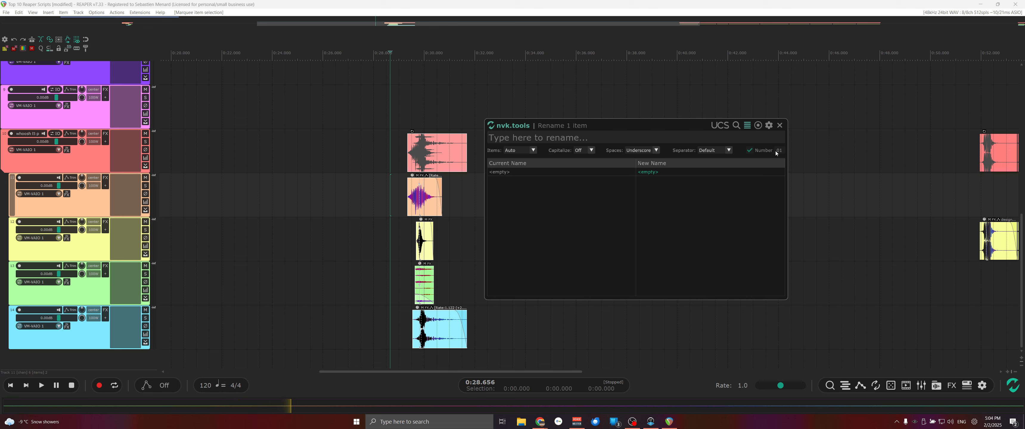
text(sfx)
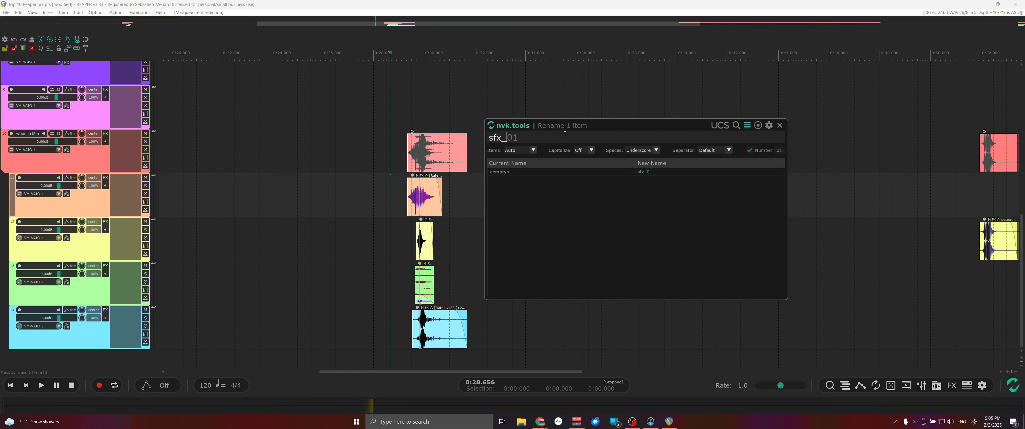
text(_whoosh)
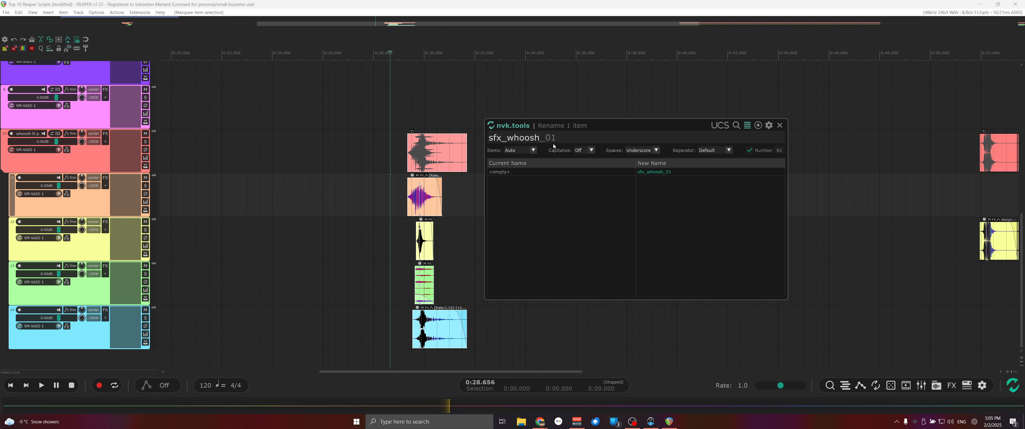
drag(351, 184, 476, 347)
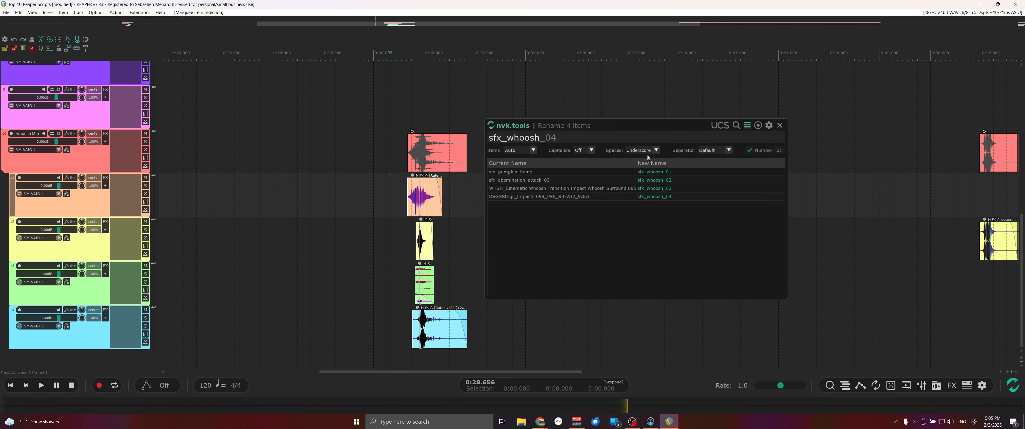
Try UCS naming for the four layers, searching the categories for Whoosh and choosing WHSH.
click(719, 125)
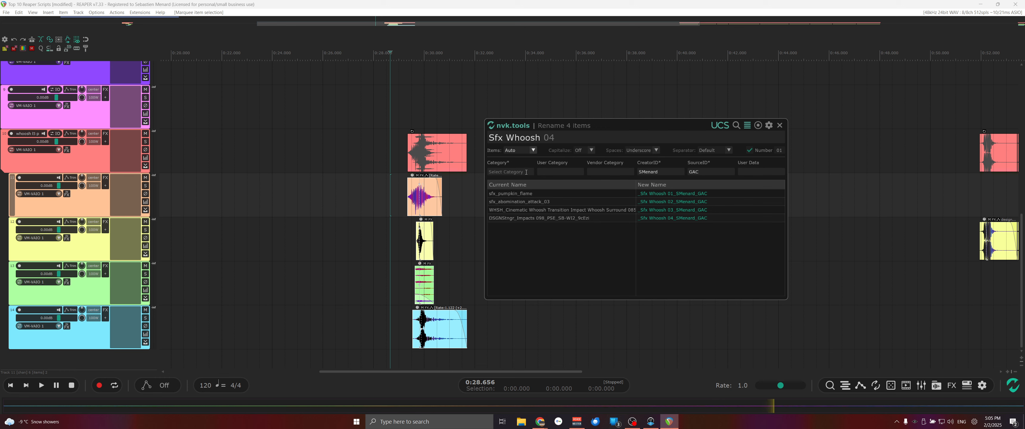
click(526, 172)
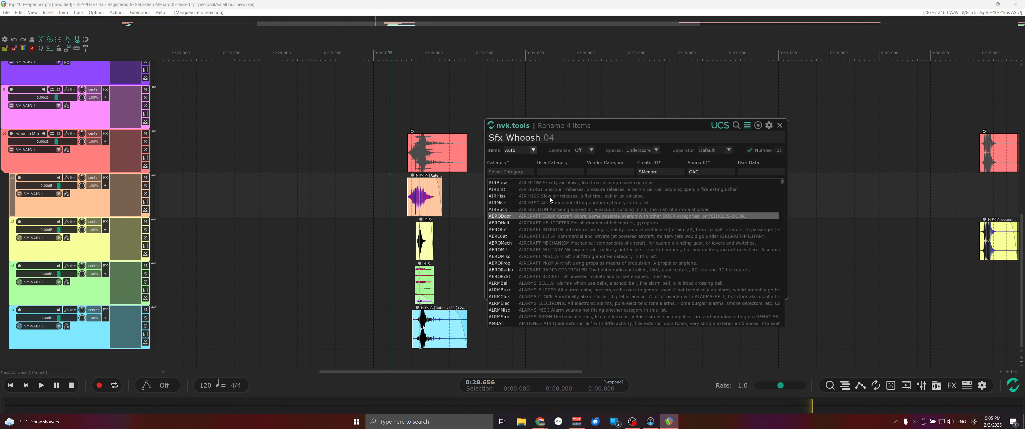
text(Whoosh)
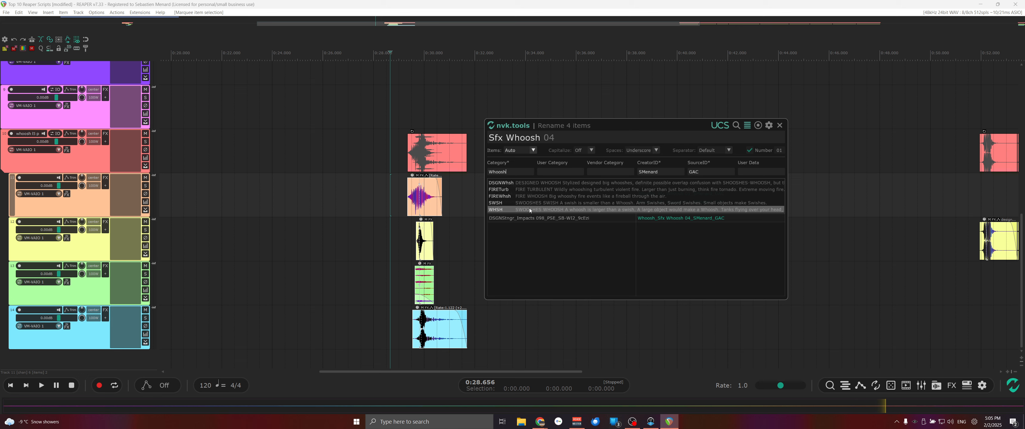
click(529, 208)
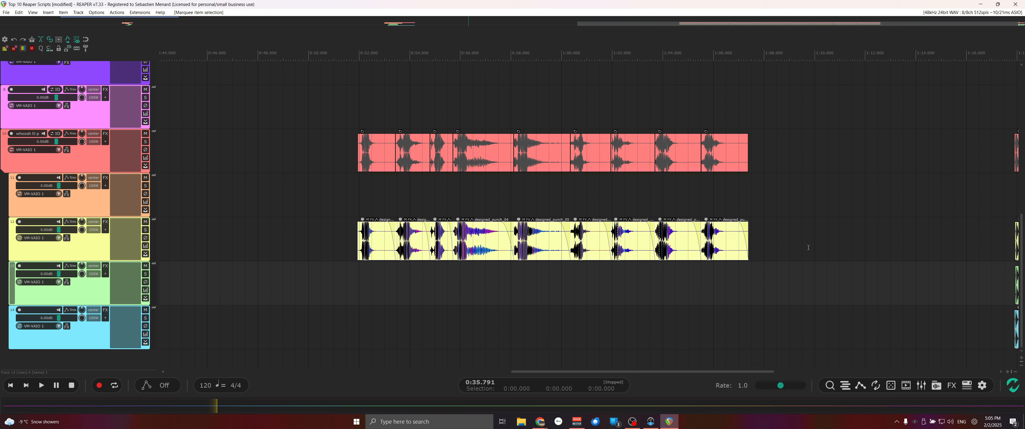
Try repositioning the nine punch items 2 seconds apart from their starts, with 148% scale and a -22% curve.
key(r)
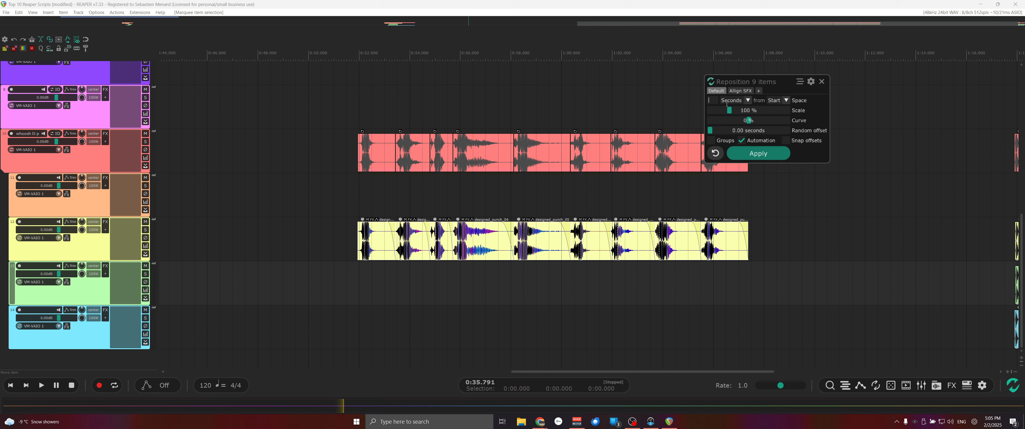
text(2)
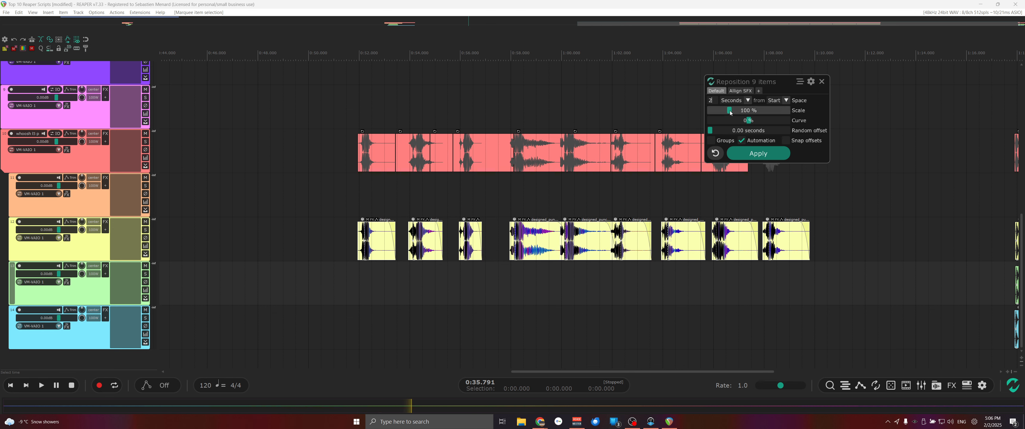
drag(730, 110, 708, 138)
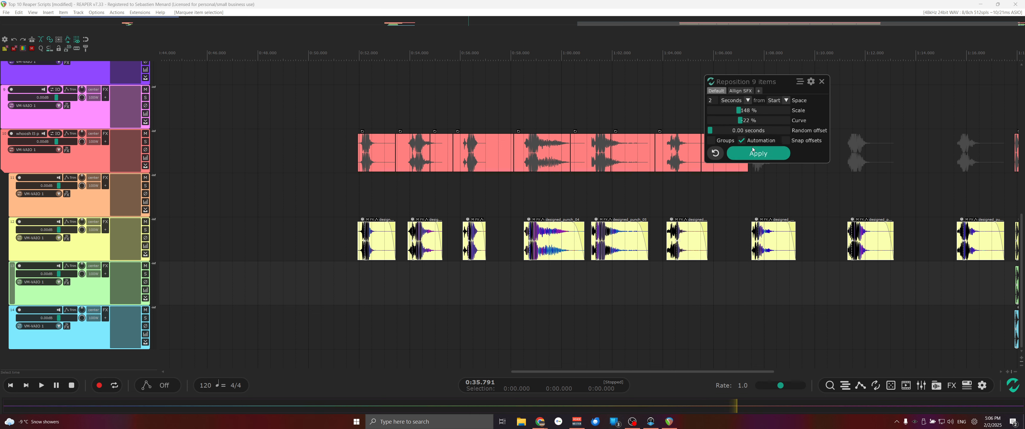
click(548, 308)
Move the whoosh's yellow layer later and its green layer earlier so the layers fall out of alignment.
scroll(328, 295, down, 5)
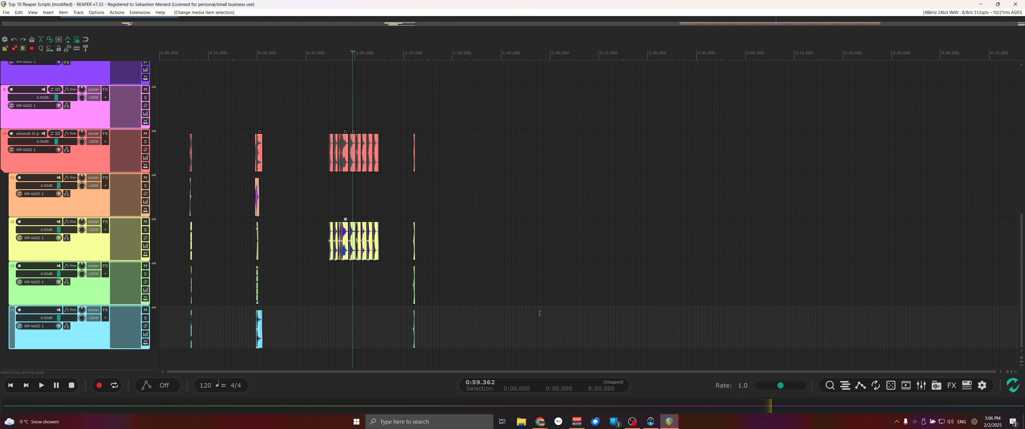
scroll(305, 282, up, 8)
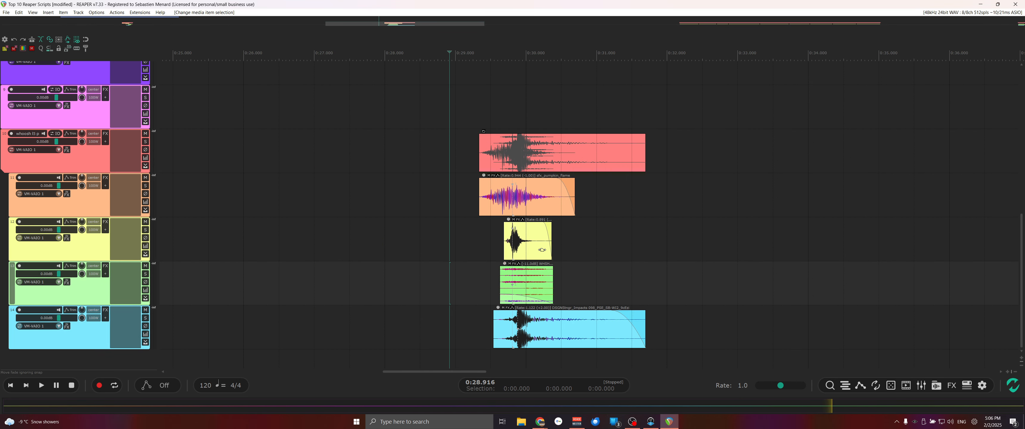
click(529, 242)
drag(530, 242, 530, 241)
drag(531, 242, 553, 243)
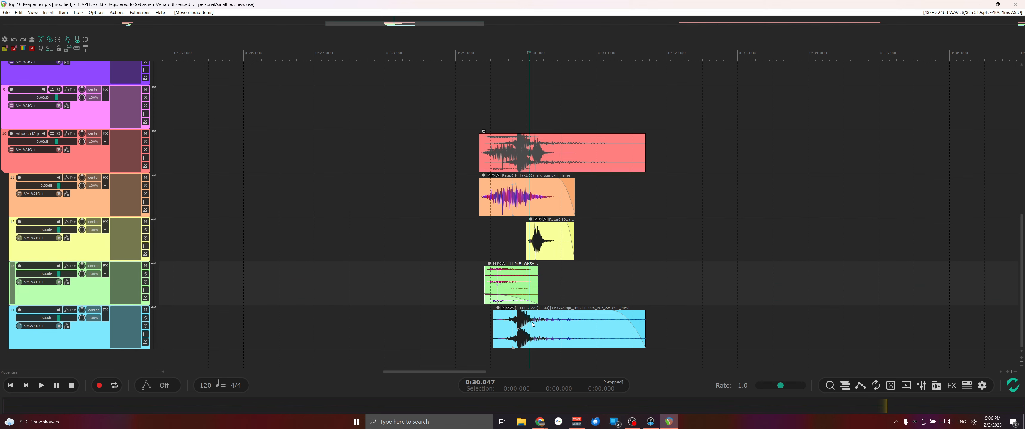
Try repositioning the four whoosh layers to a common start at 0% scale, undo it and close the Reposition tool.
scroll(493, 291, up, 5)
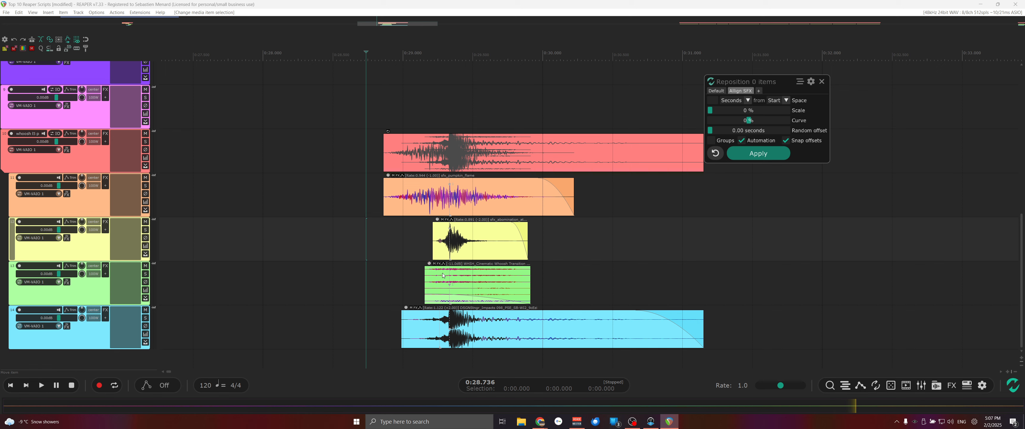
key(space)
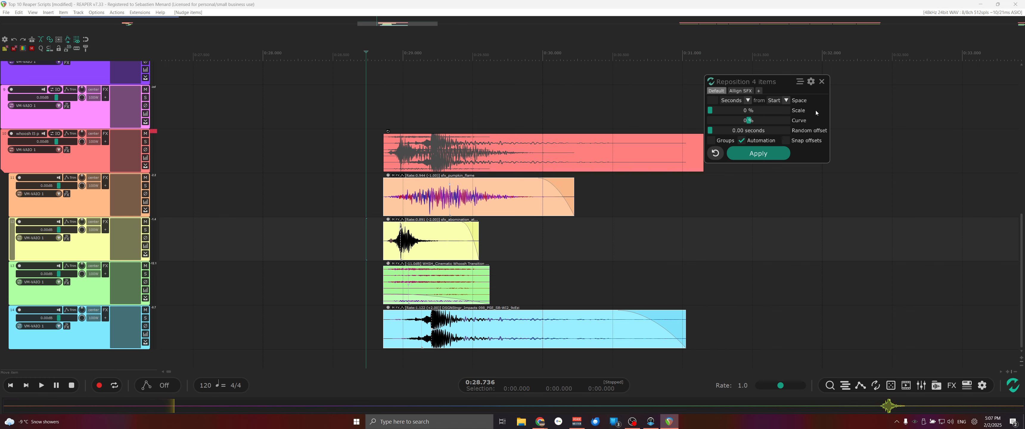
key(ctrl+z)
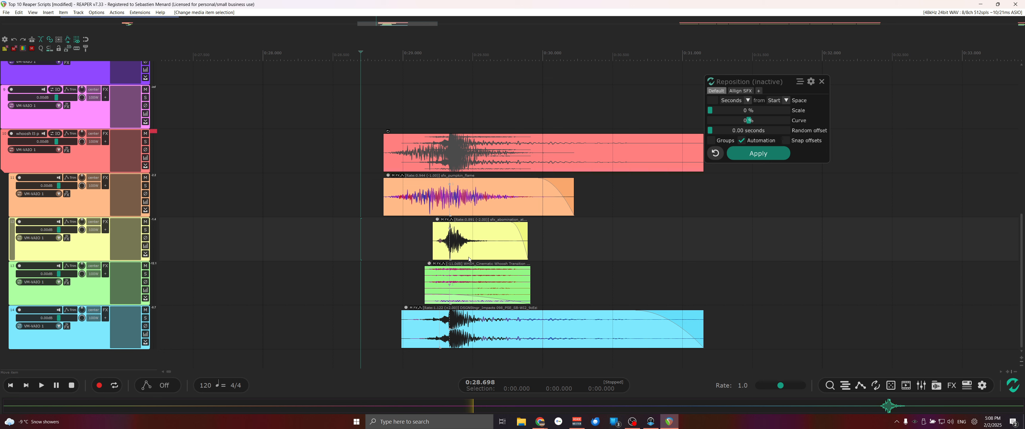
click(822, 81)
Open the nvk render tool for the four whoosh layers and examine its format, tail, normalization and loop options.
click(617, 262)
key(ctrl+alt+r)
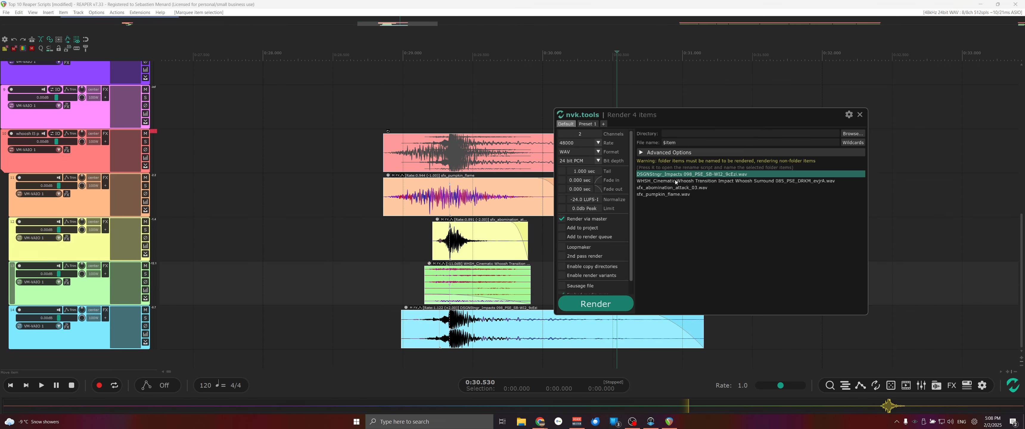
drag(660, 107, 727, 87)
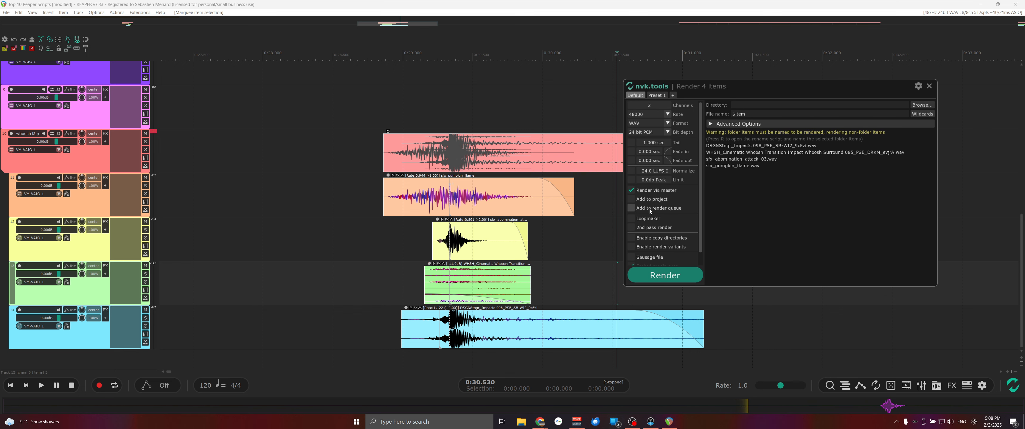
click(665, 95)
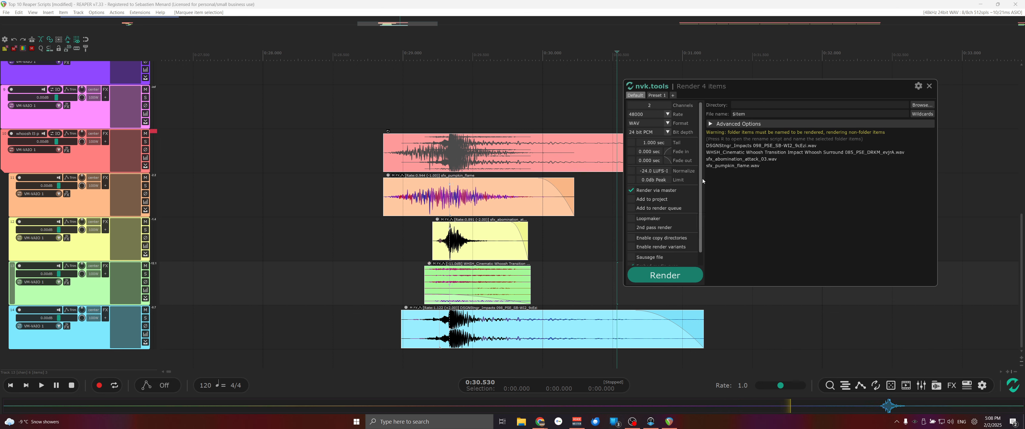
drag(362, 205, 556, 368)
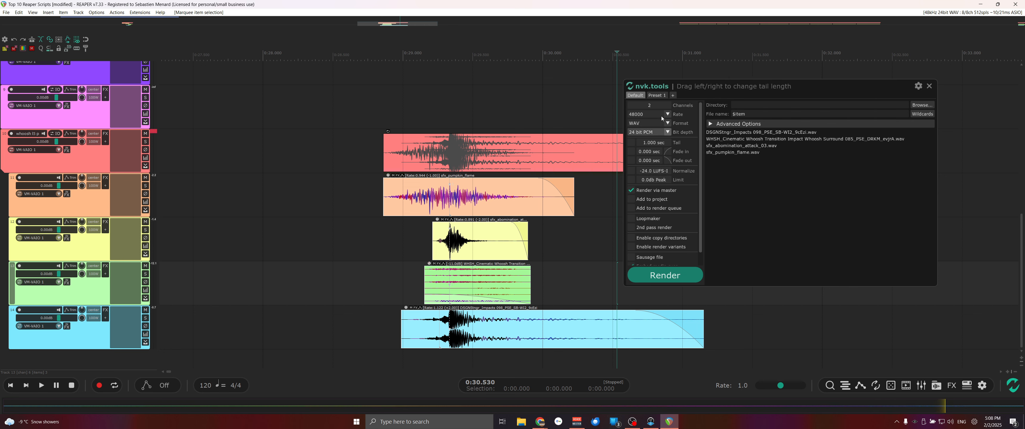
scroll(647, 199, down, 1)
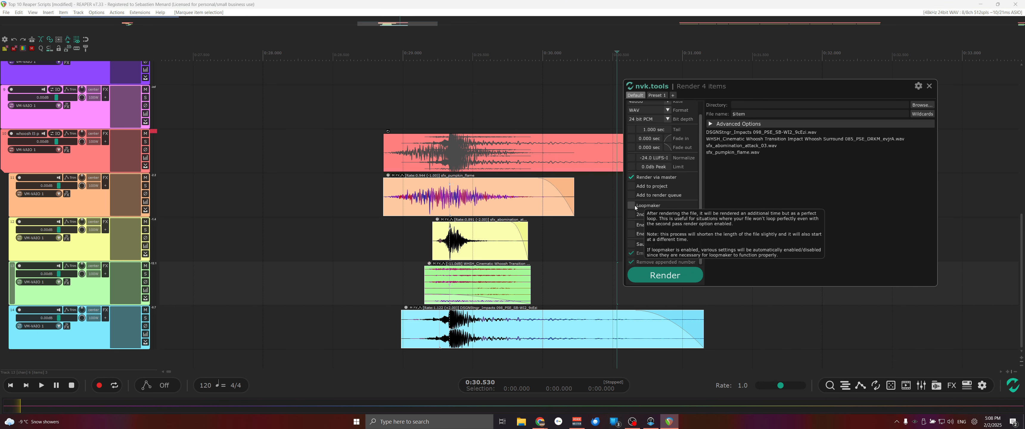
click(632, 254)
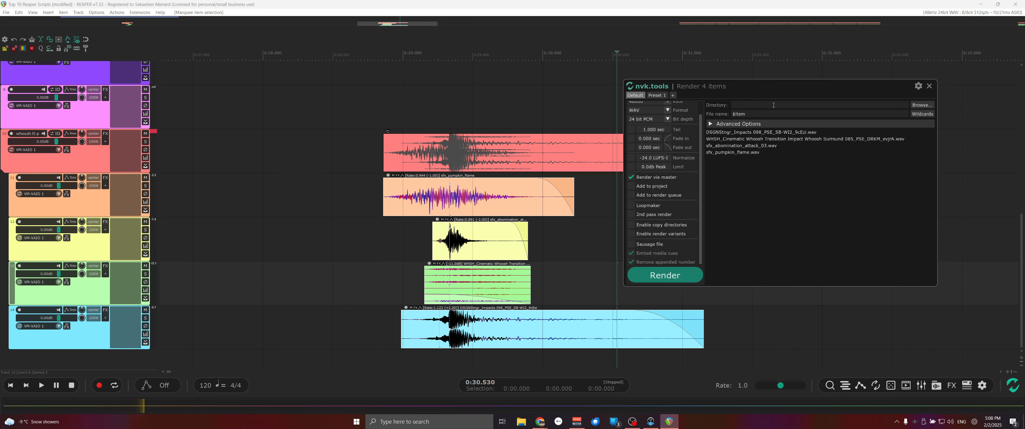
Select individual files in the render list, ending with sfx_pumpkin_flame.wav, to view their item-specific render settings.
drag(776, 133, 735, 142)
click(735, 140)
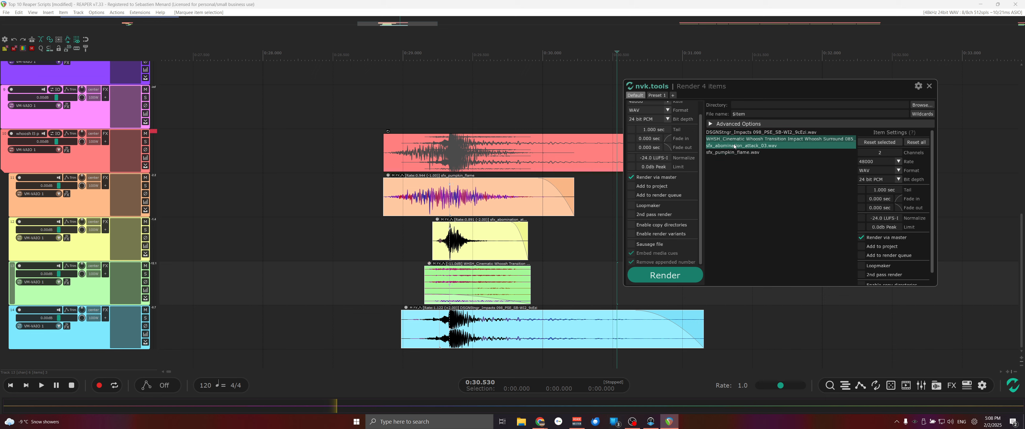
click(733, 153)
Review the advanced render settings, copy directories and render variants, and close the render tool without rendering.
click(715, 126)
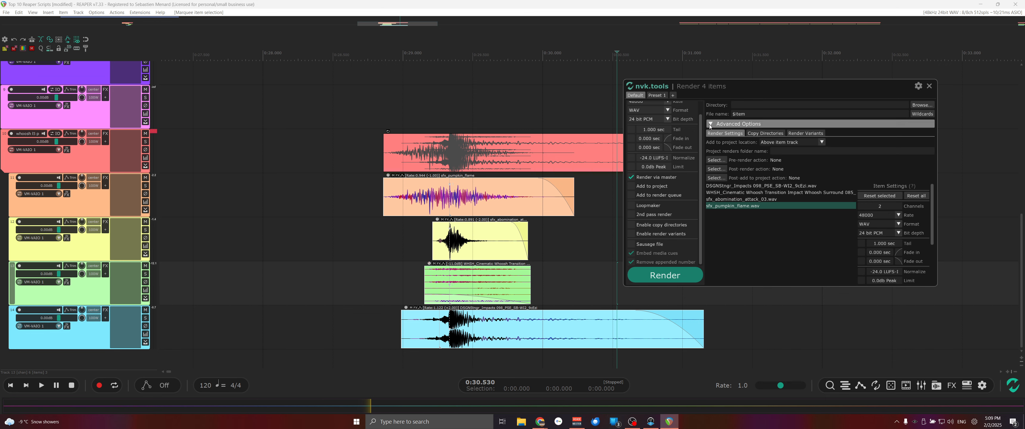
click(766, 134)
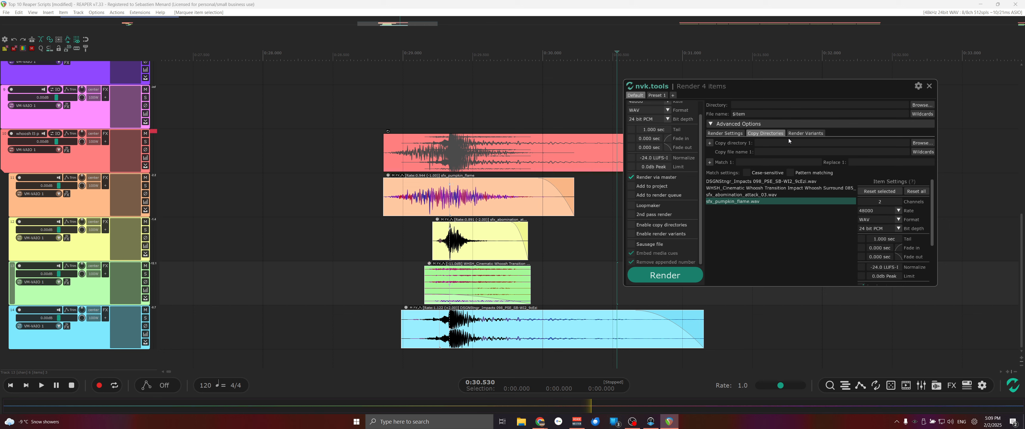
click(816, 134)
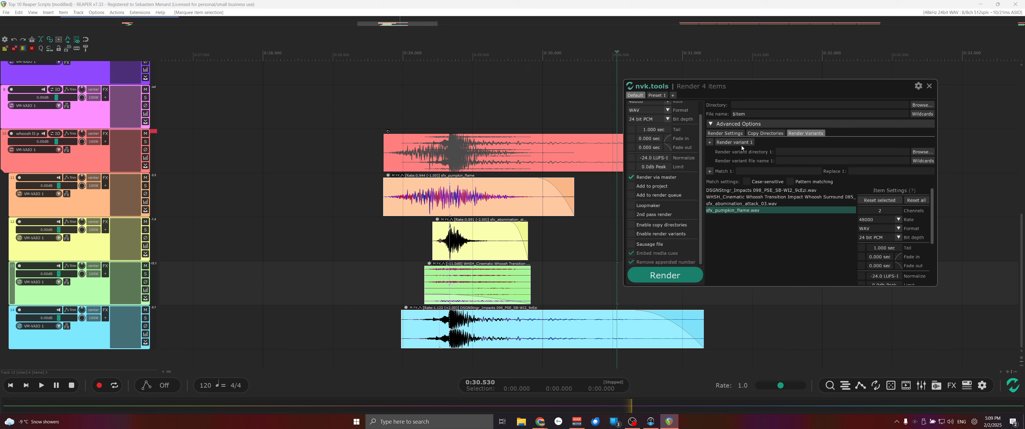
click(728, 133)
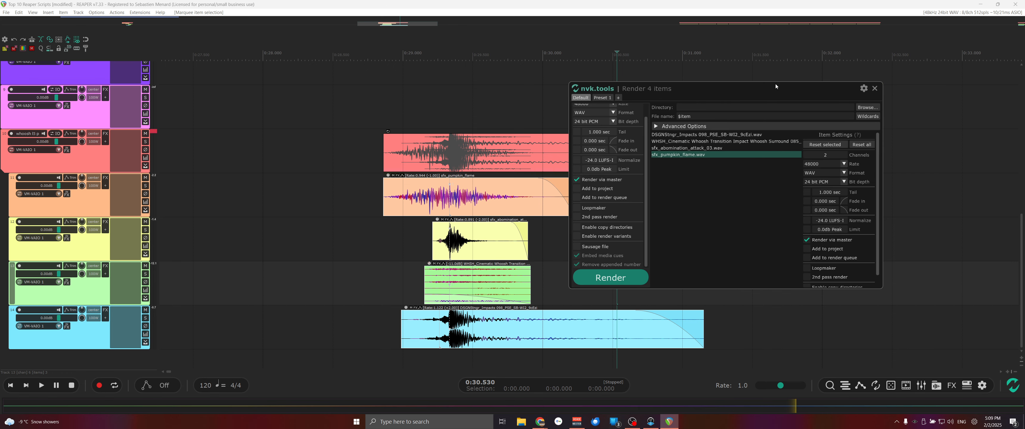
drag(775, 84, 802, 84)
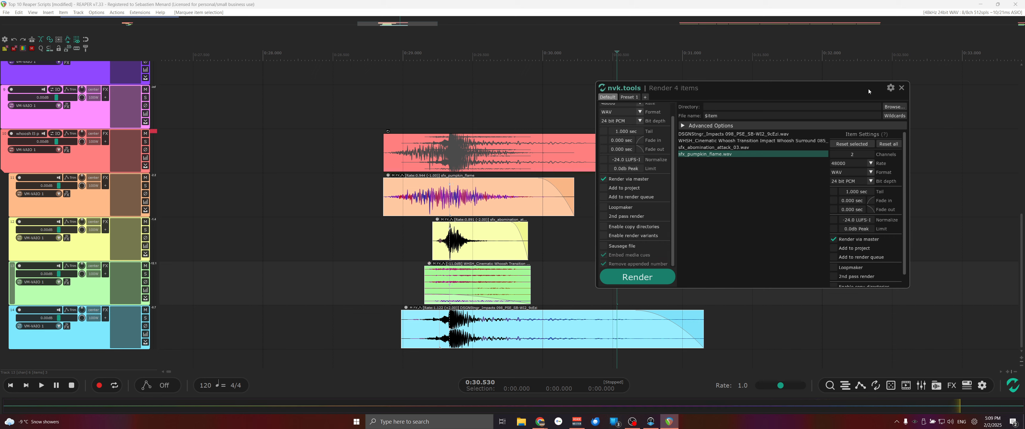
click(902, 88)
Create a subproject named Whoosh from the whoosh folder item and its four layers, checking its FX options first.
drag(340, 143, 428, 195)
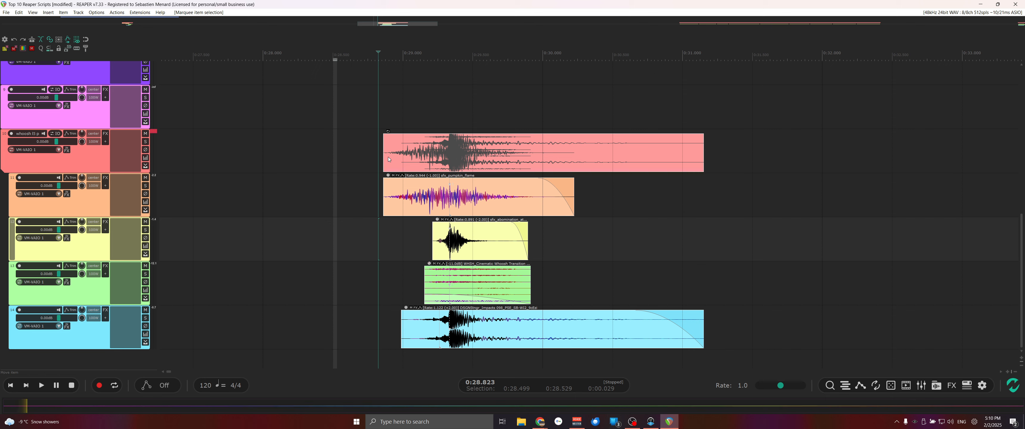
key(ctrl+shift+s)
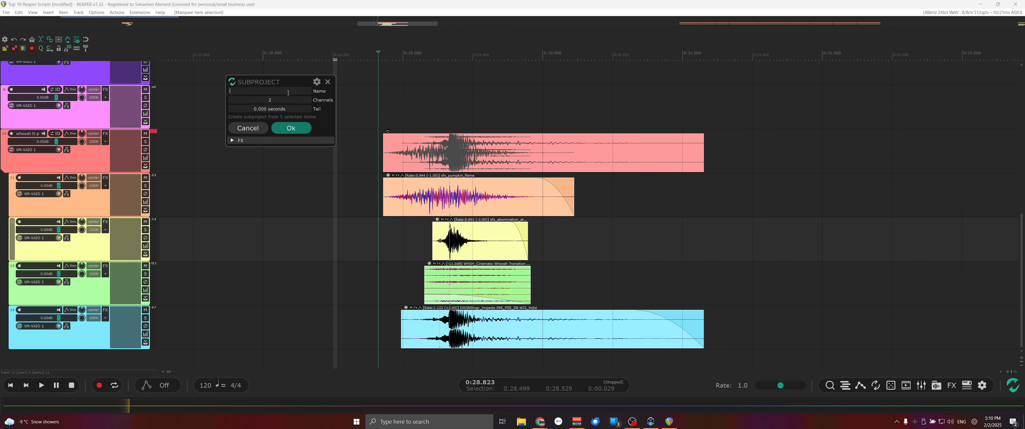
text(Whoosh)
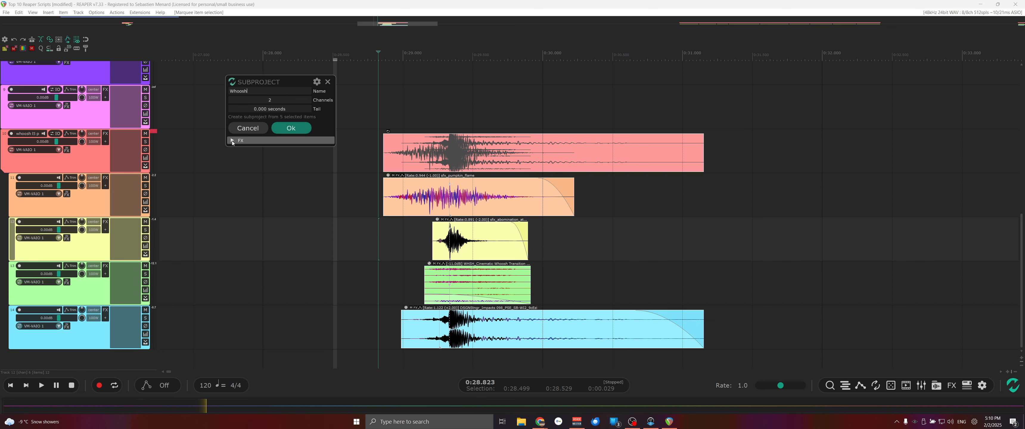
click(275, 141)
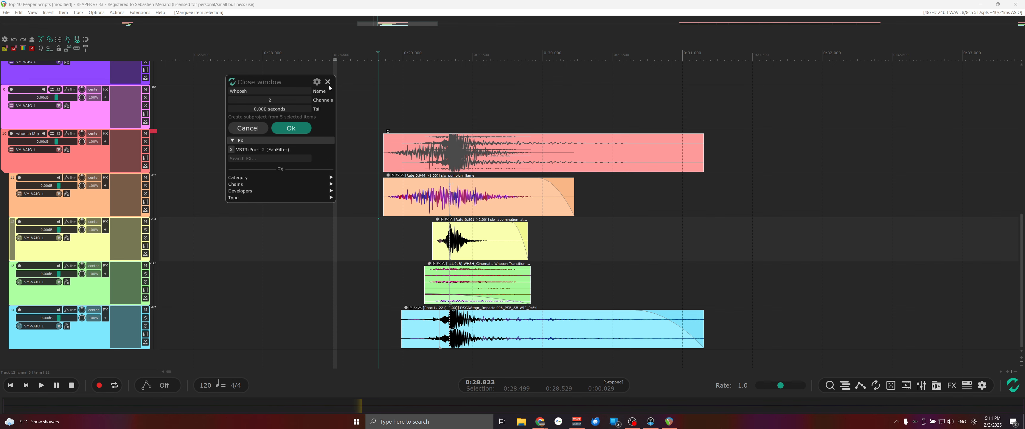
click(295, 129)
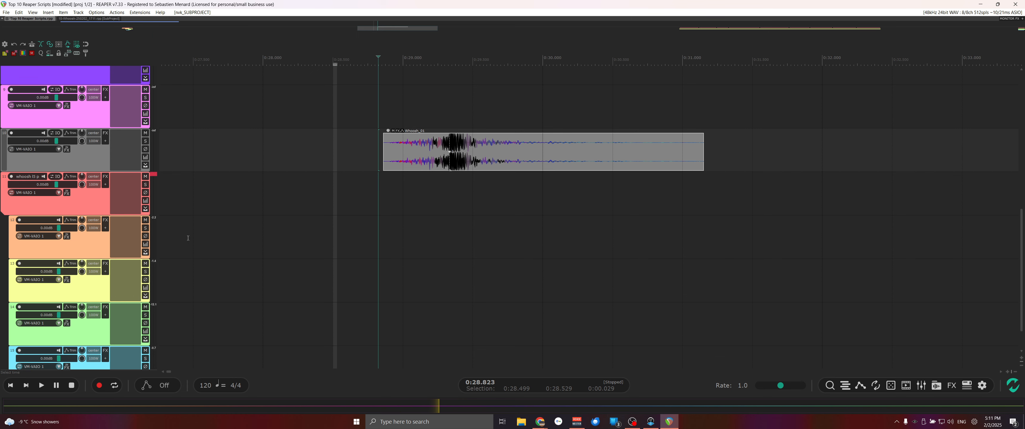
Open the Whoosh subproject from its item in the main project and examine the layers and markers inside it.
double_click(476, 156)
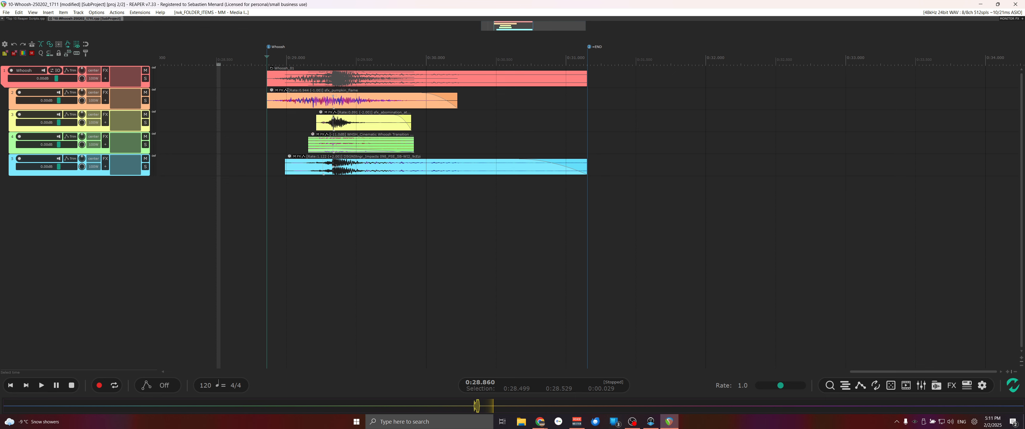
scroll(291, 171, down, 2)
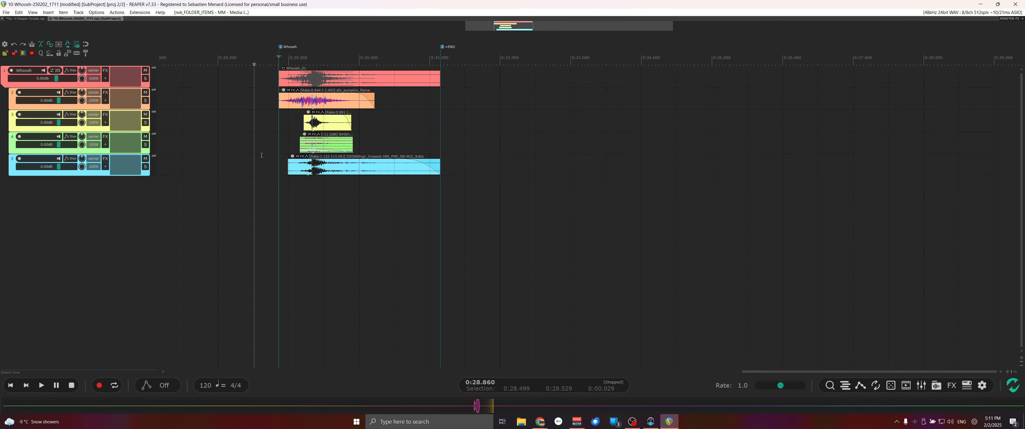
scroll(304, 149, up, 3)
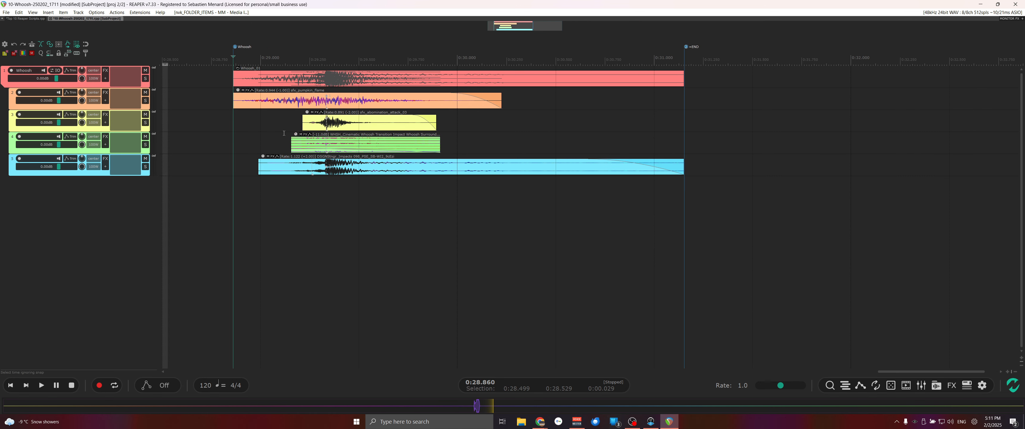
scroll(283, 133, down, 3)
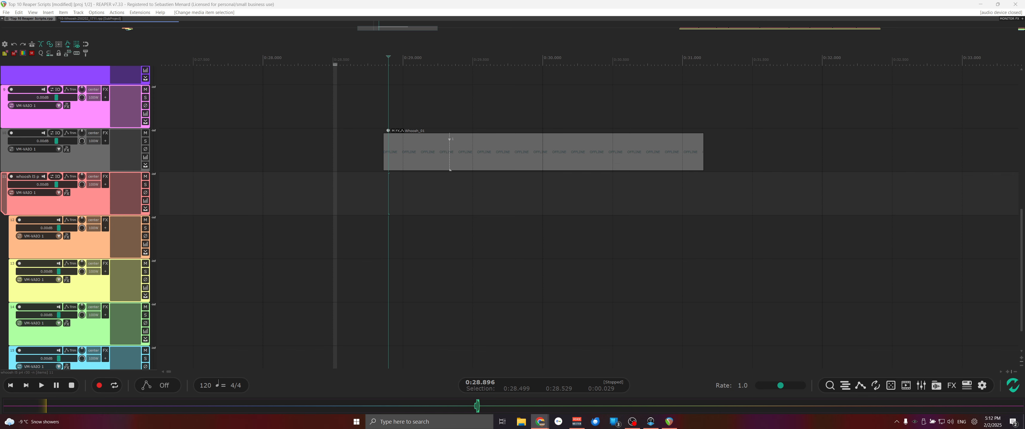
Switch to the Chrome window with the nvk_WORKFLOW 2 YouTube video to view its list of included scripts.
drag(637, 428, 645, 69)
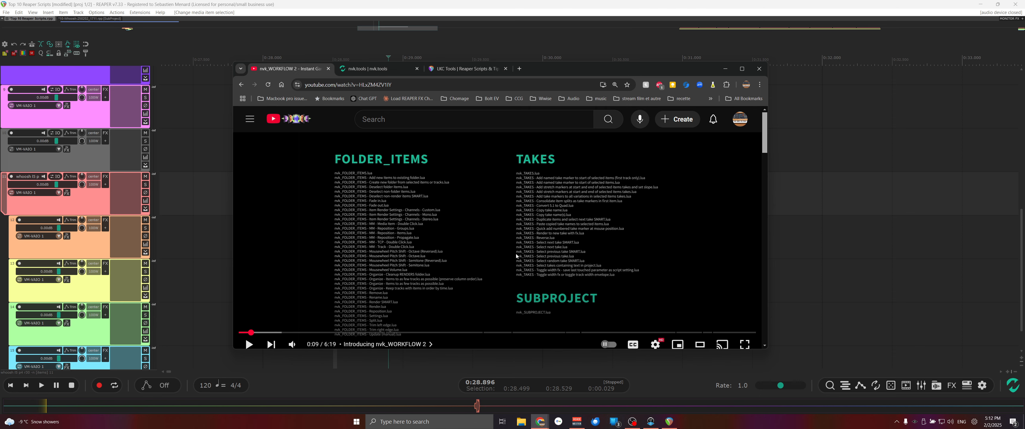